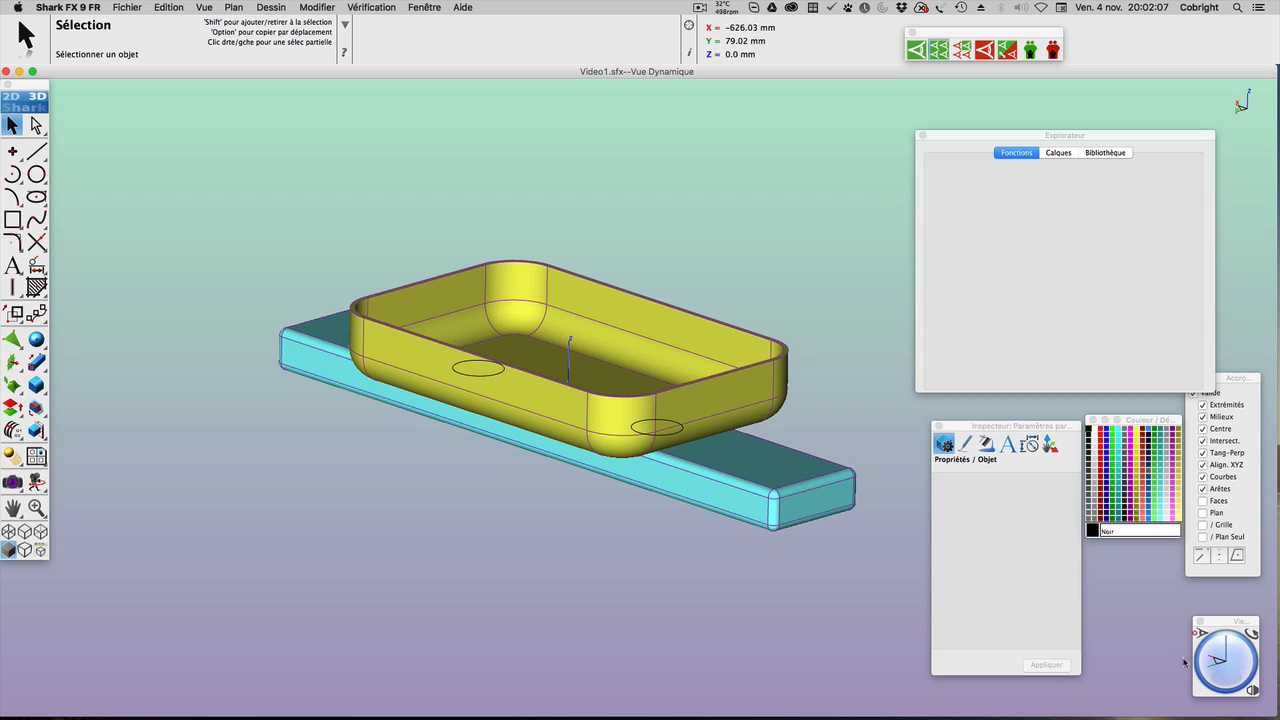
Hide the yellow tray so that only the blue bar and the two circles remain displayed
mouse_move(1234, 659)
mouse_down()
mouse_move(1248, 680)
mouse_move(1203, 697)
mouse_move(1230, 652)
mouse_up()
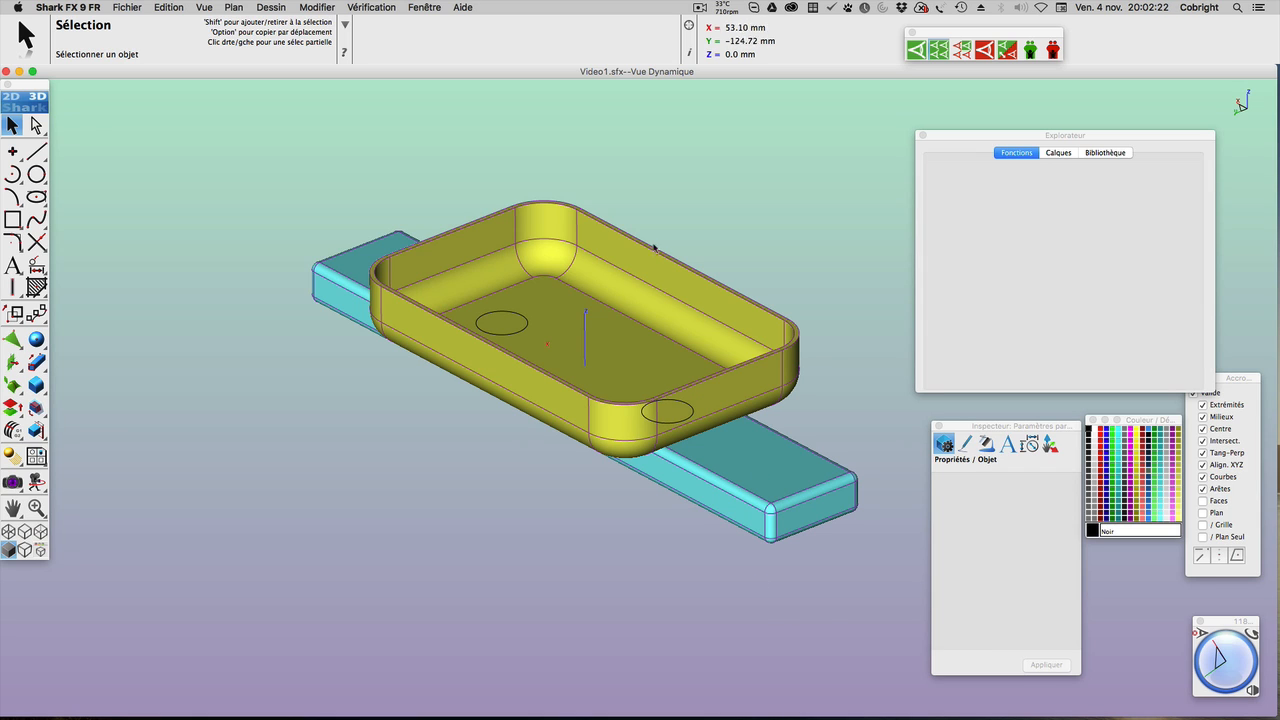
click(587, 216)
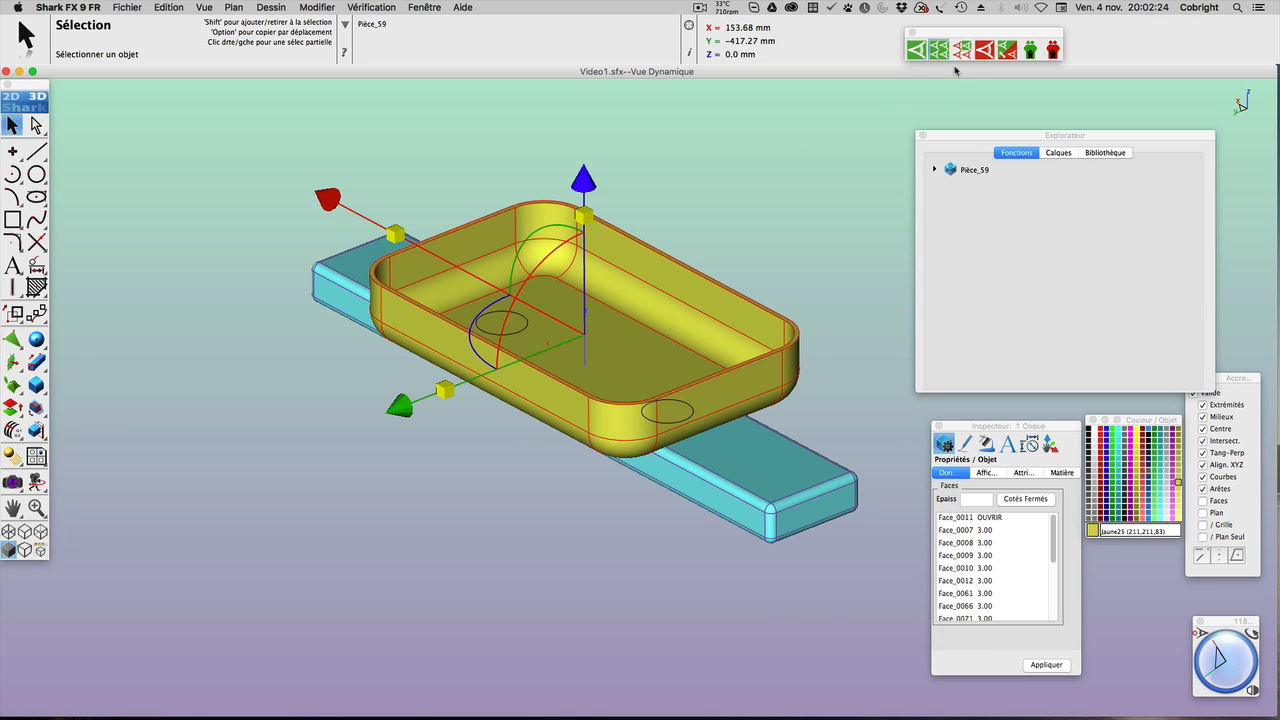
click(984, 50)
right_click(726, 168)
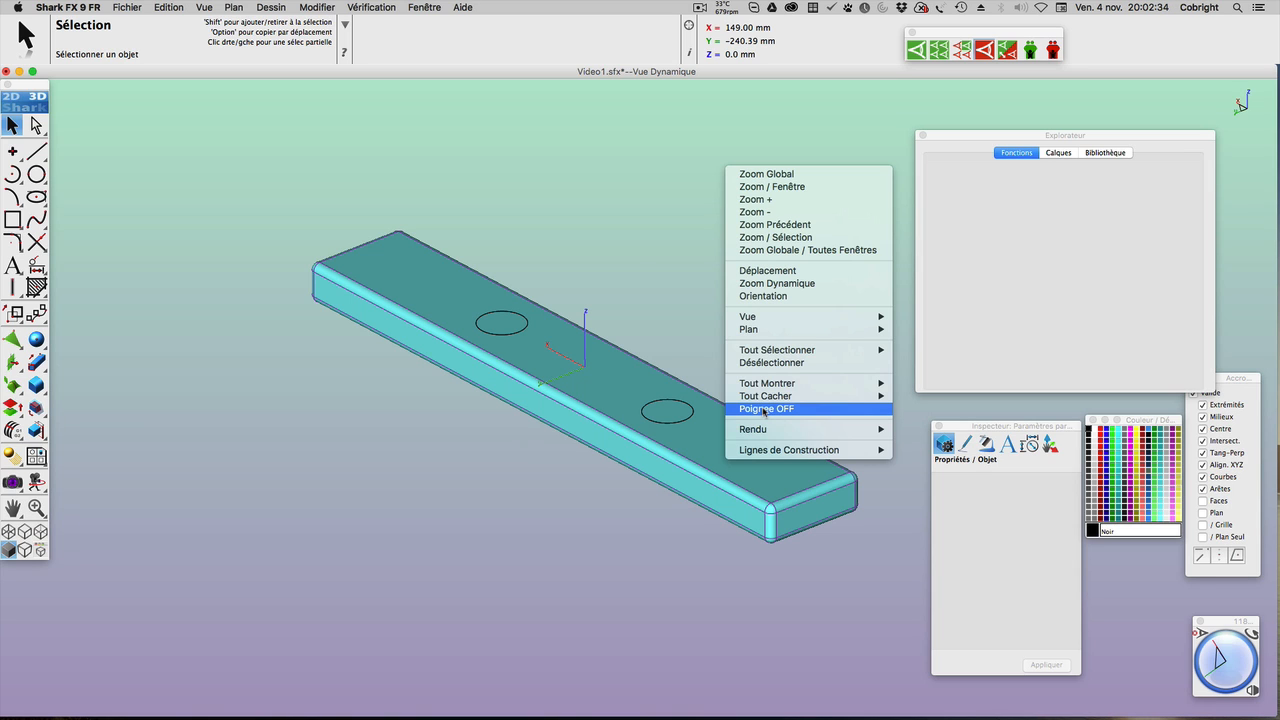
click(632, 261)
drag(1245, 670, 1240, 665)
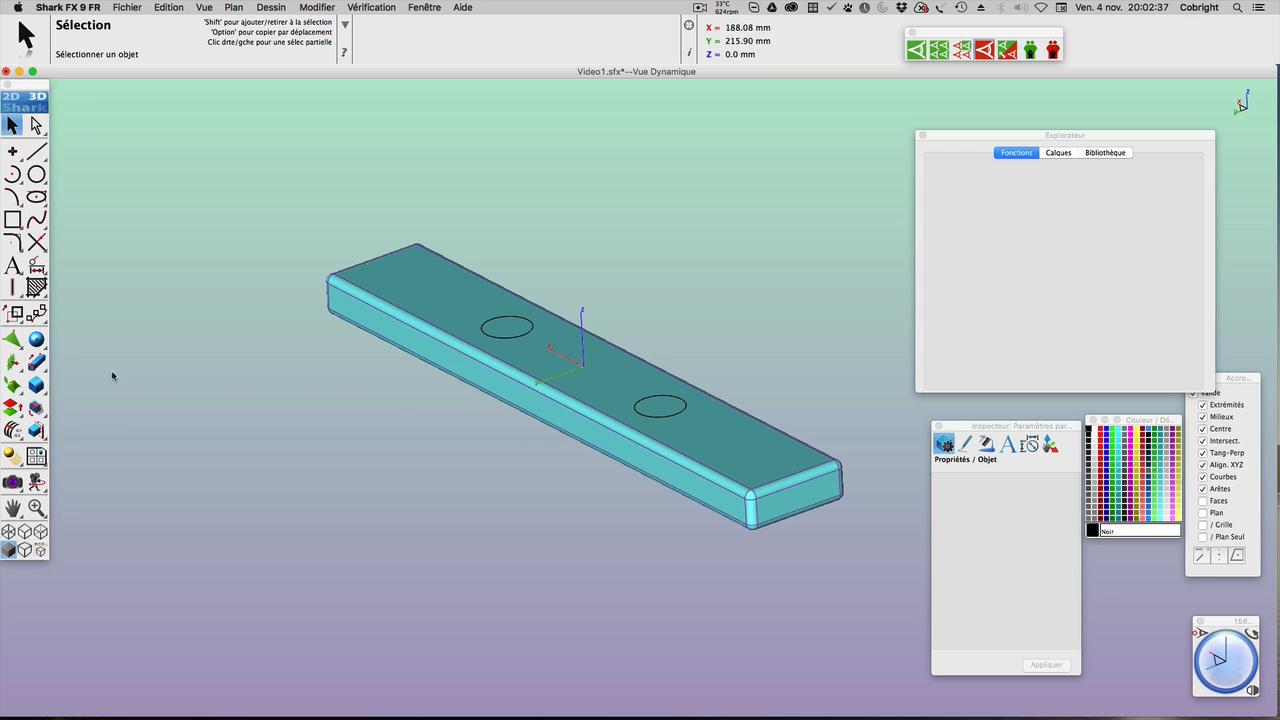
Extrude both circles on the blue bar upward by 137.23 mm with no draft
click(36, 362)
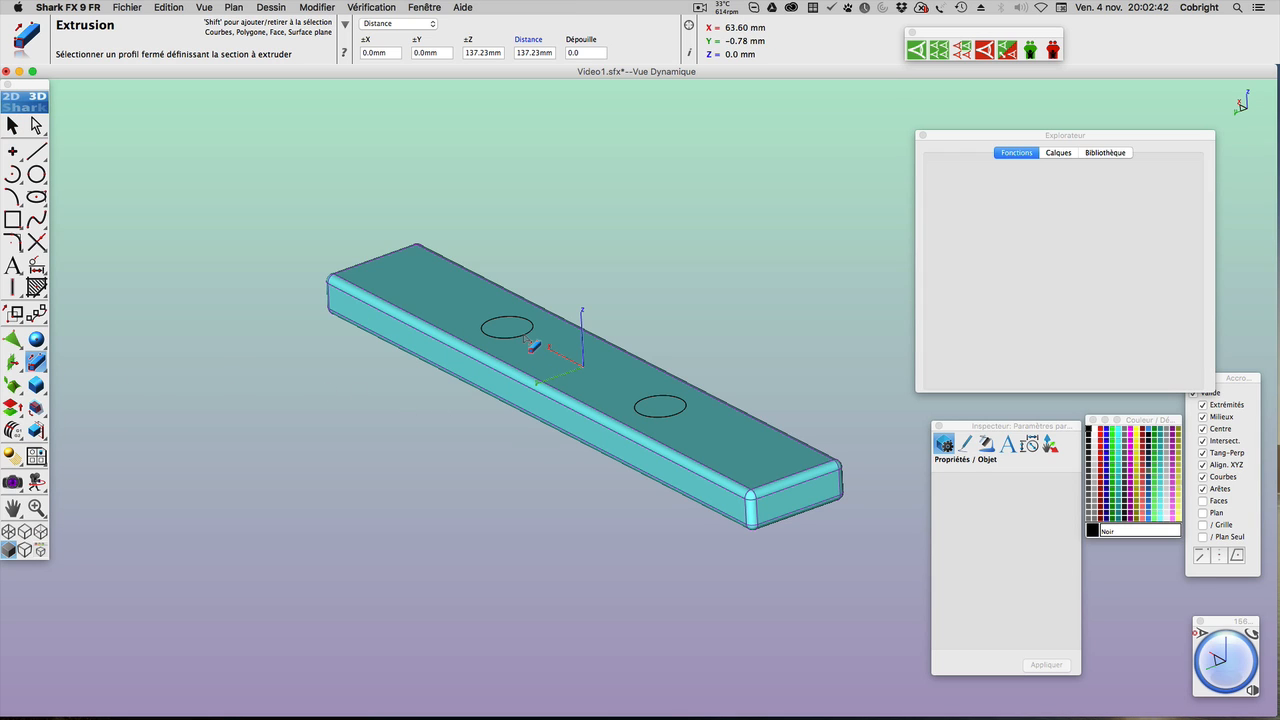
click(533, 346)
click(580, 339)
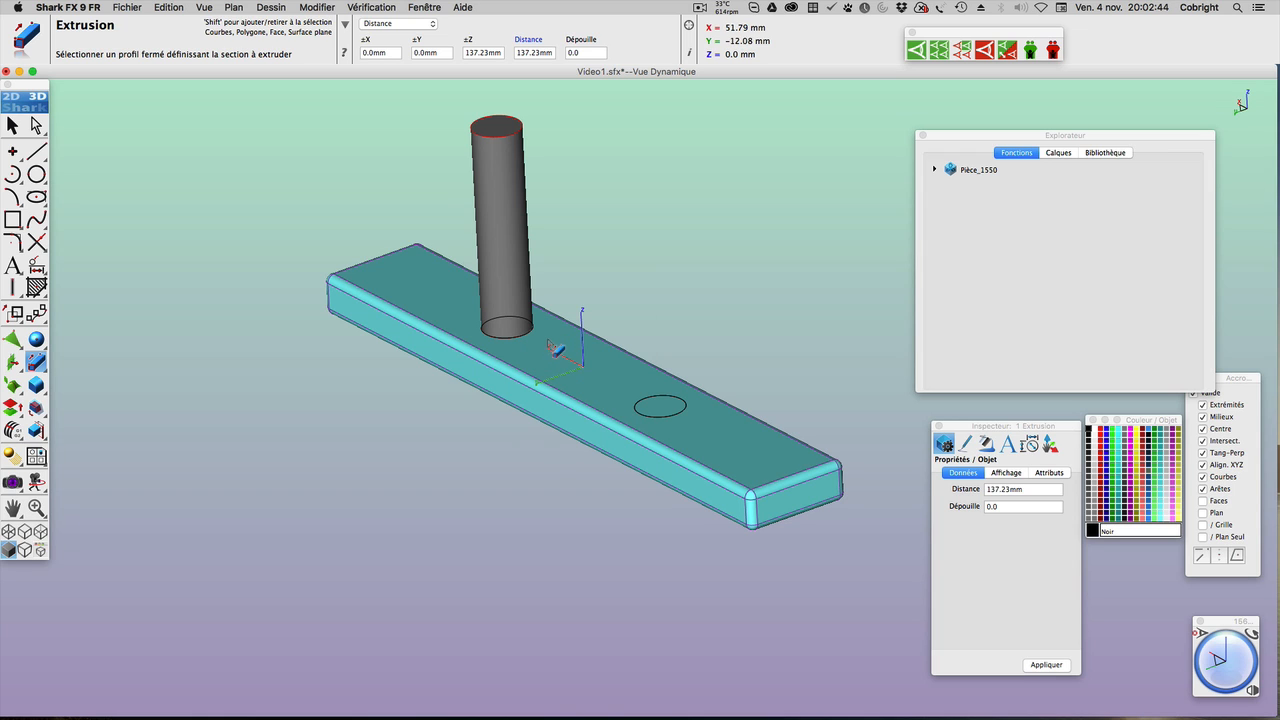
click(680, 416)
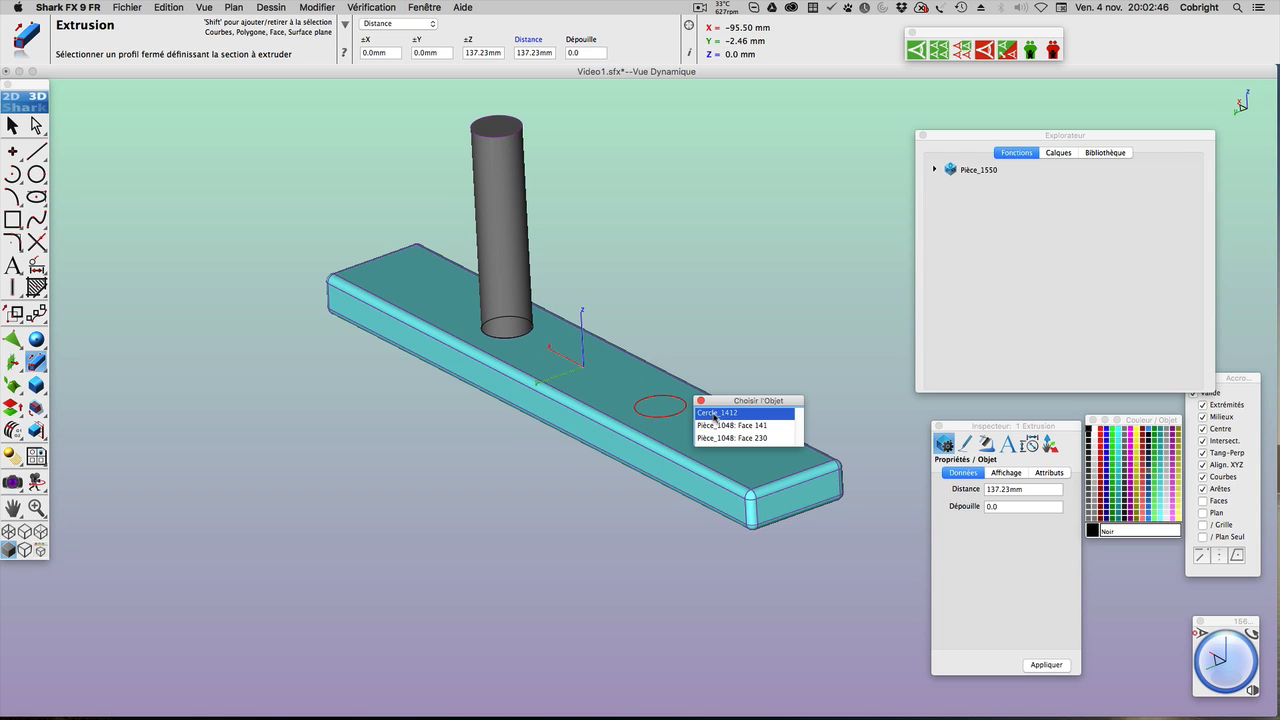
click(730, 417)
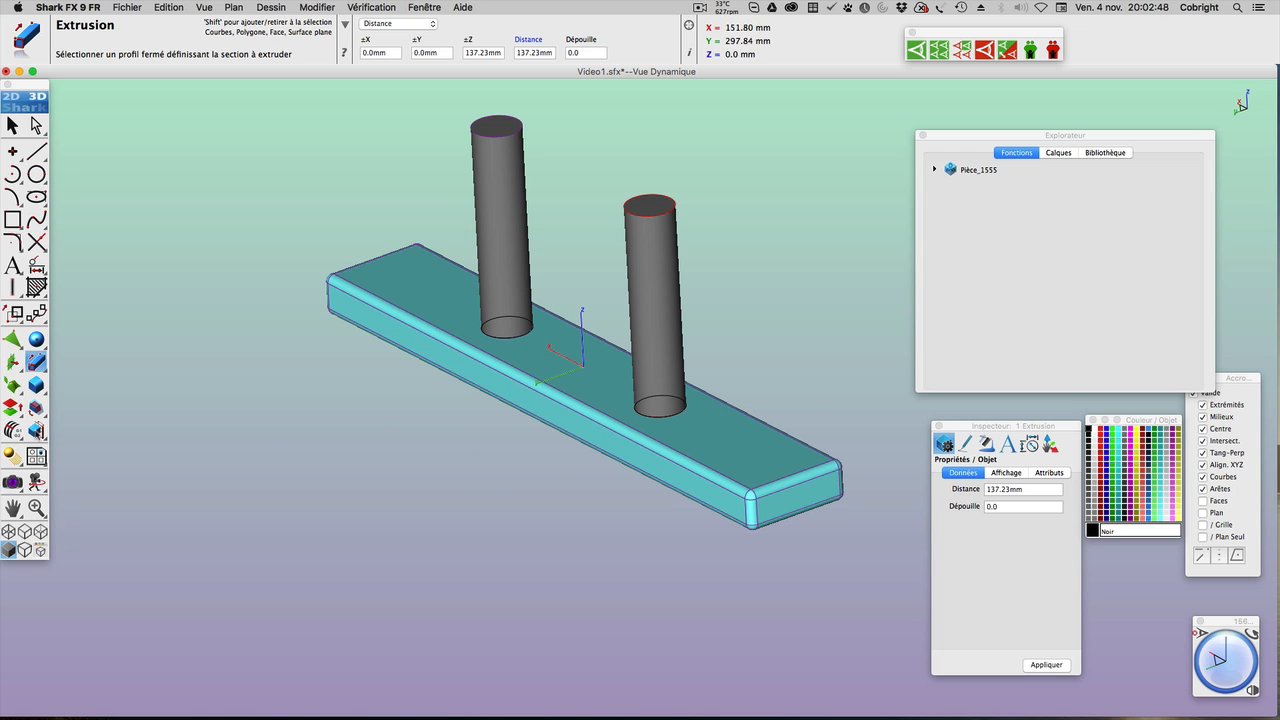
Unite both extruded cylinders with the blue bar and expand the bar's feature history
drag(37, 430, 58, 432)
click(436, 289)
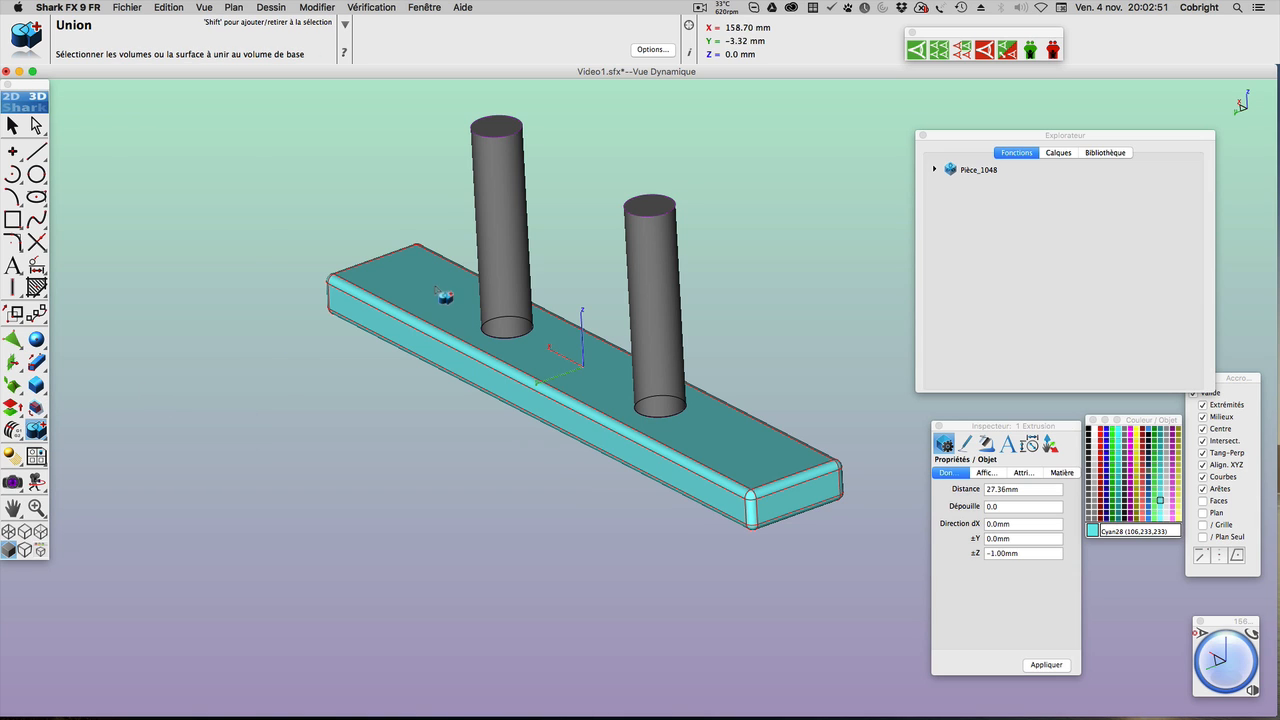
click(521, 251)
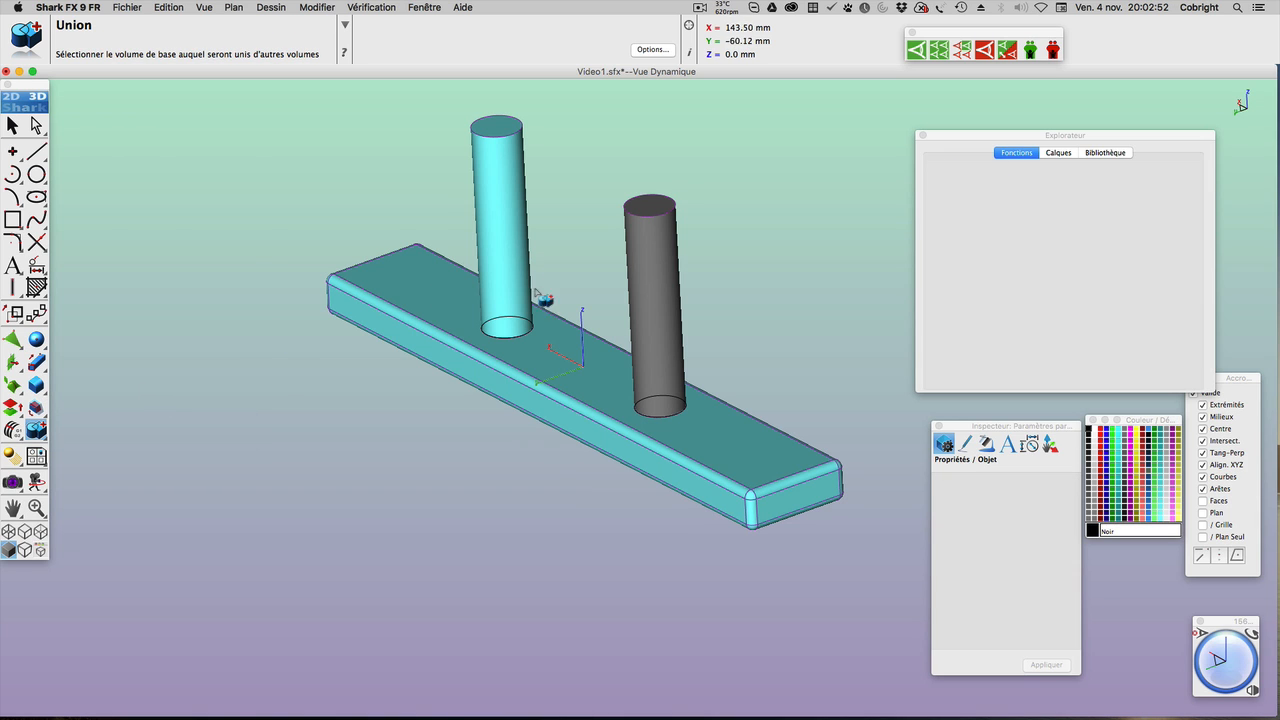
click(665, 350)
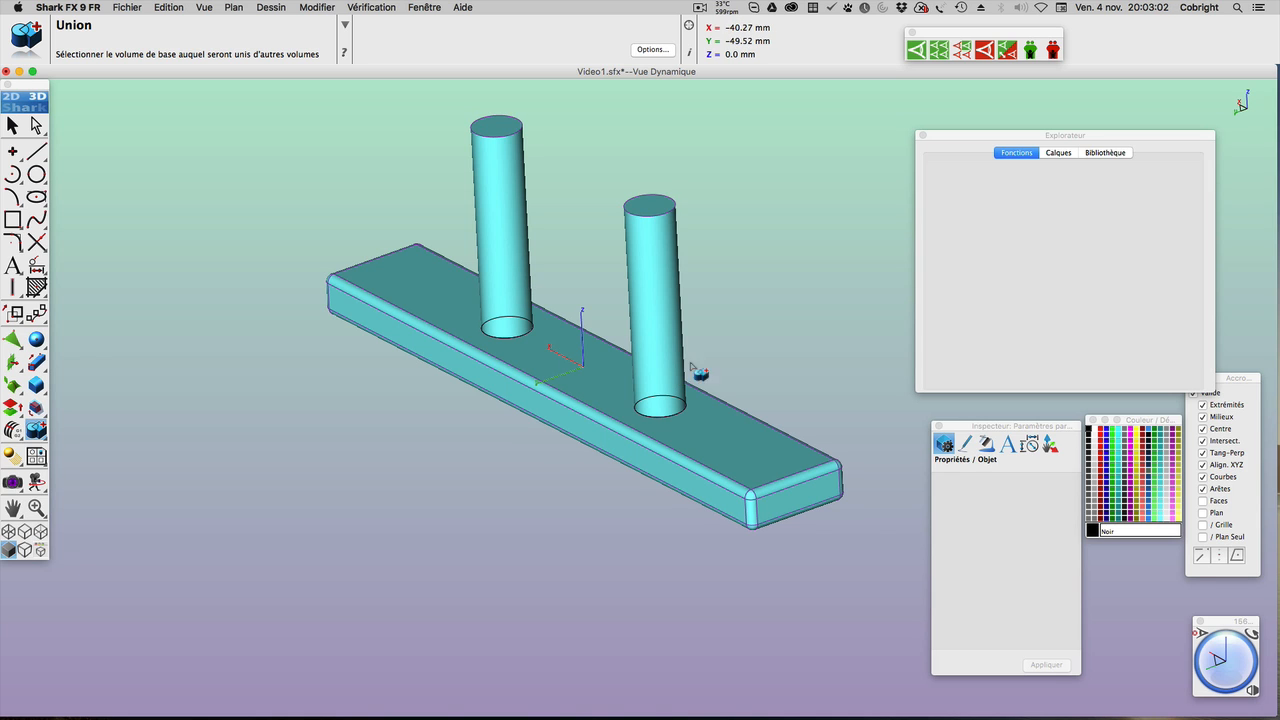
click(13, 125)
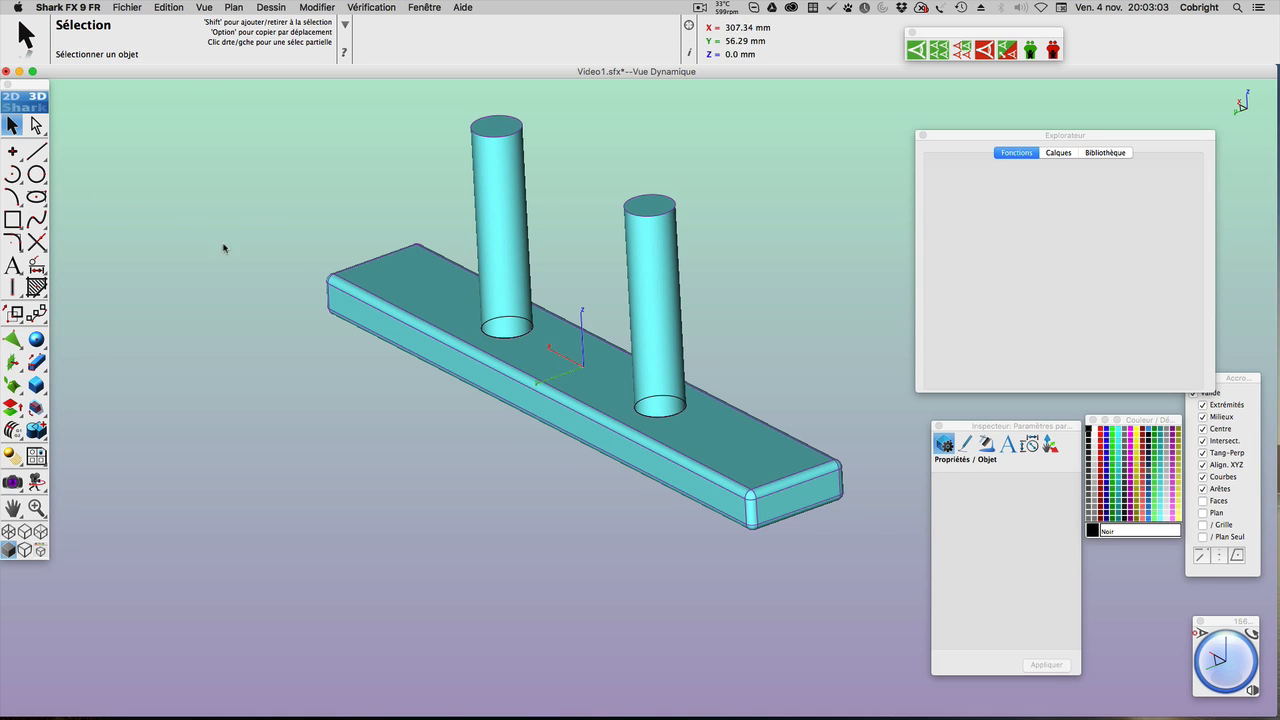
click(396, 306)
click(936, 170)
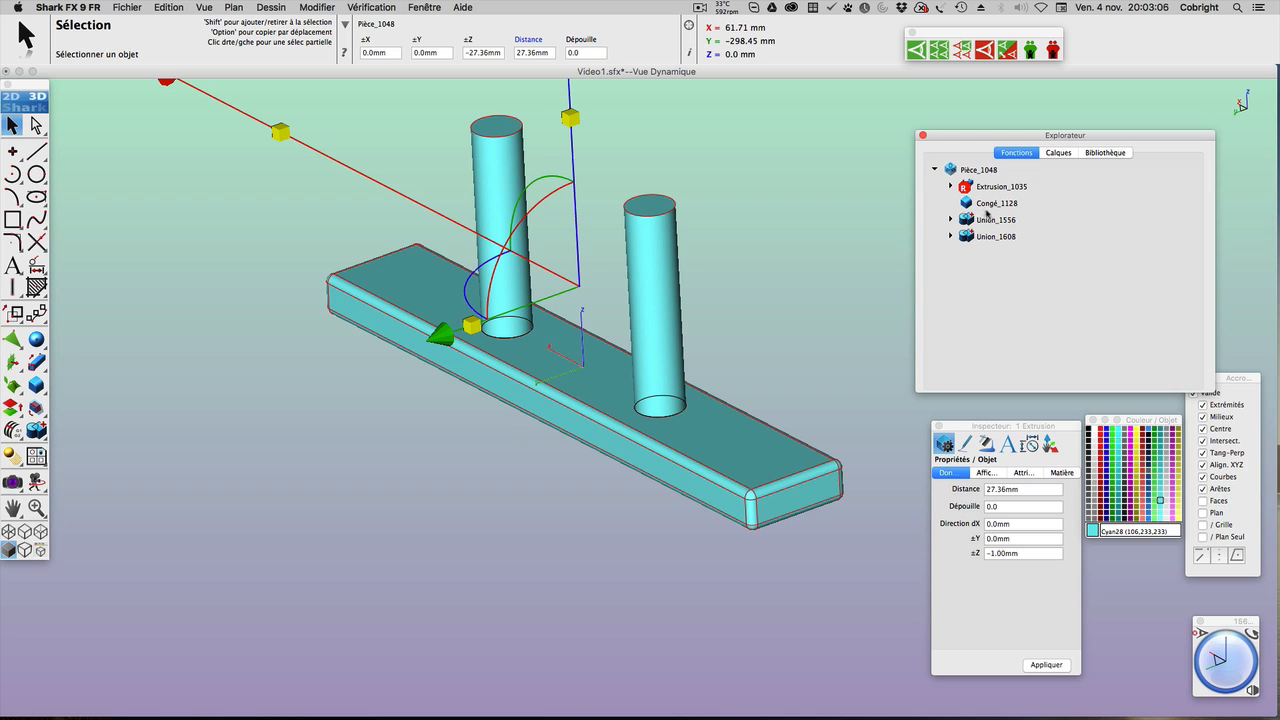
click(788, 262)
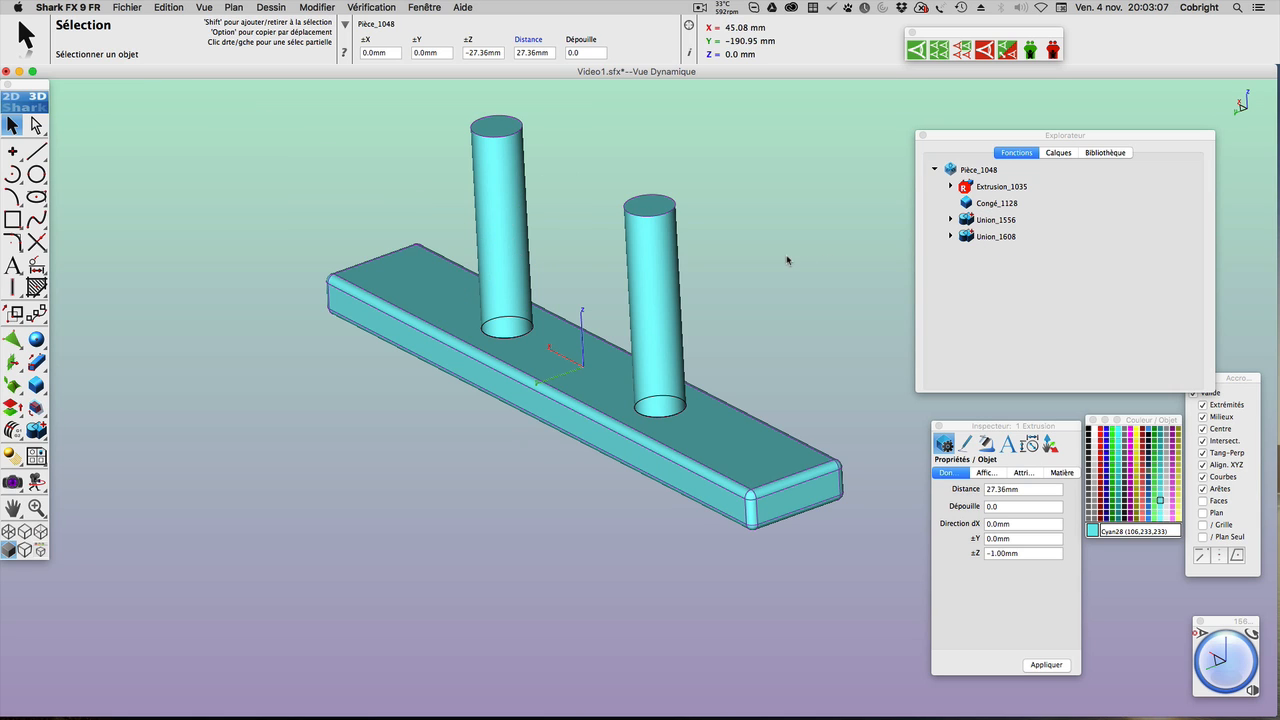
Show the hidden yellow tray again together with the blue bar
scroll(786, 288, up, 2)
scroll(786, 288, down, 3)
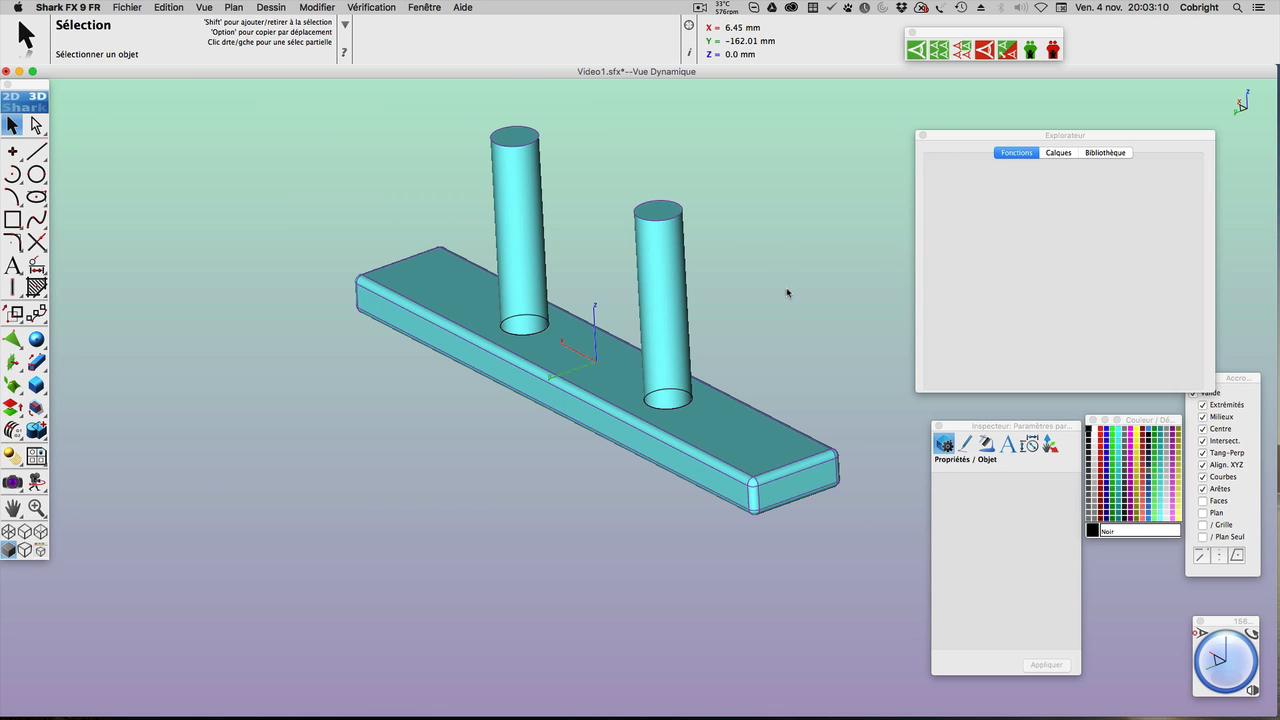
click(927, 54)
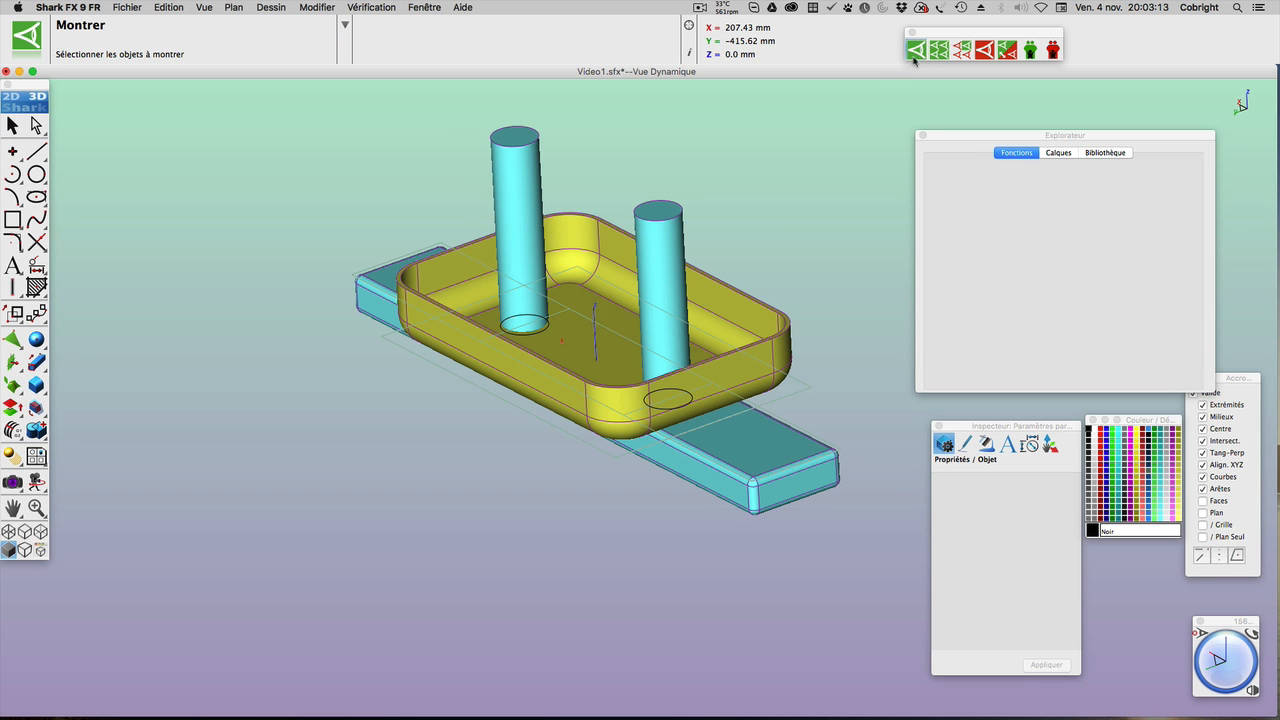
click(756, 336)
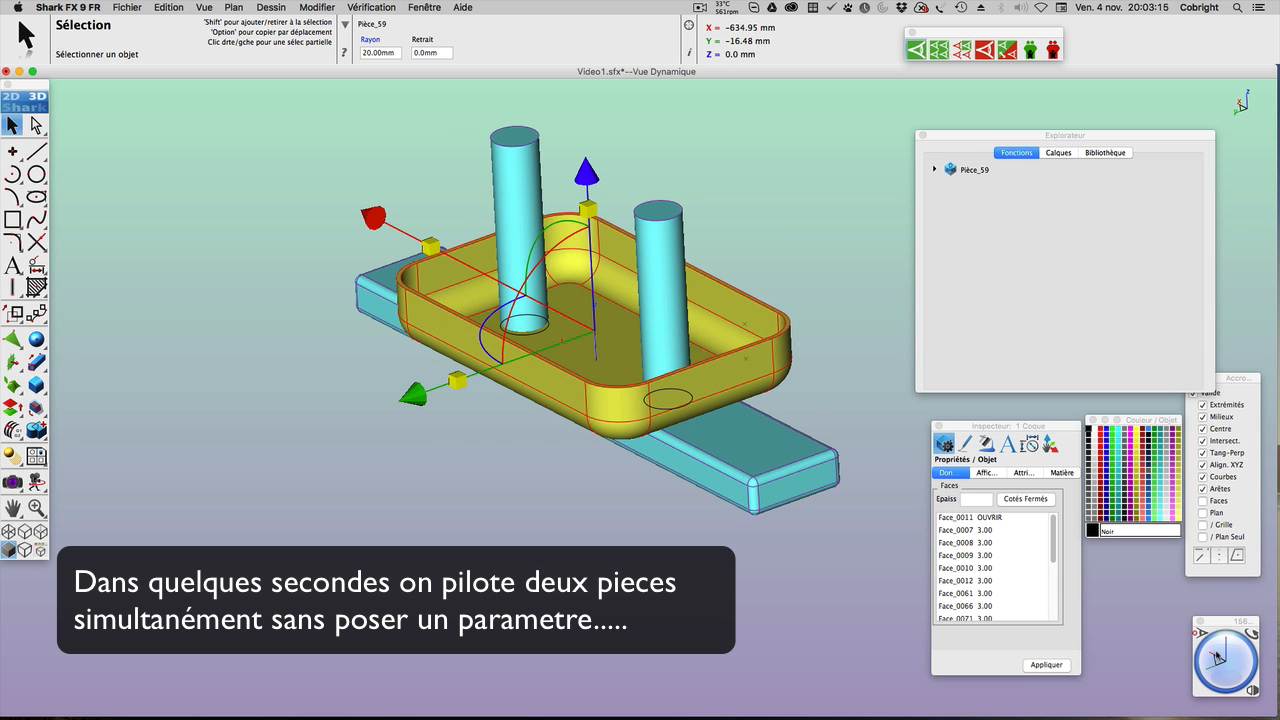
In the bottom view (Dessous), trim the yellow tray with each of the two circles to cut two holes in its floor
mouse_move(1218, 652)
mouse_down()
mouse_move(1226, 682)
mouse_move(1233, 658)
mouse_up()
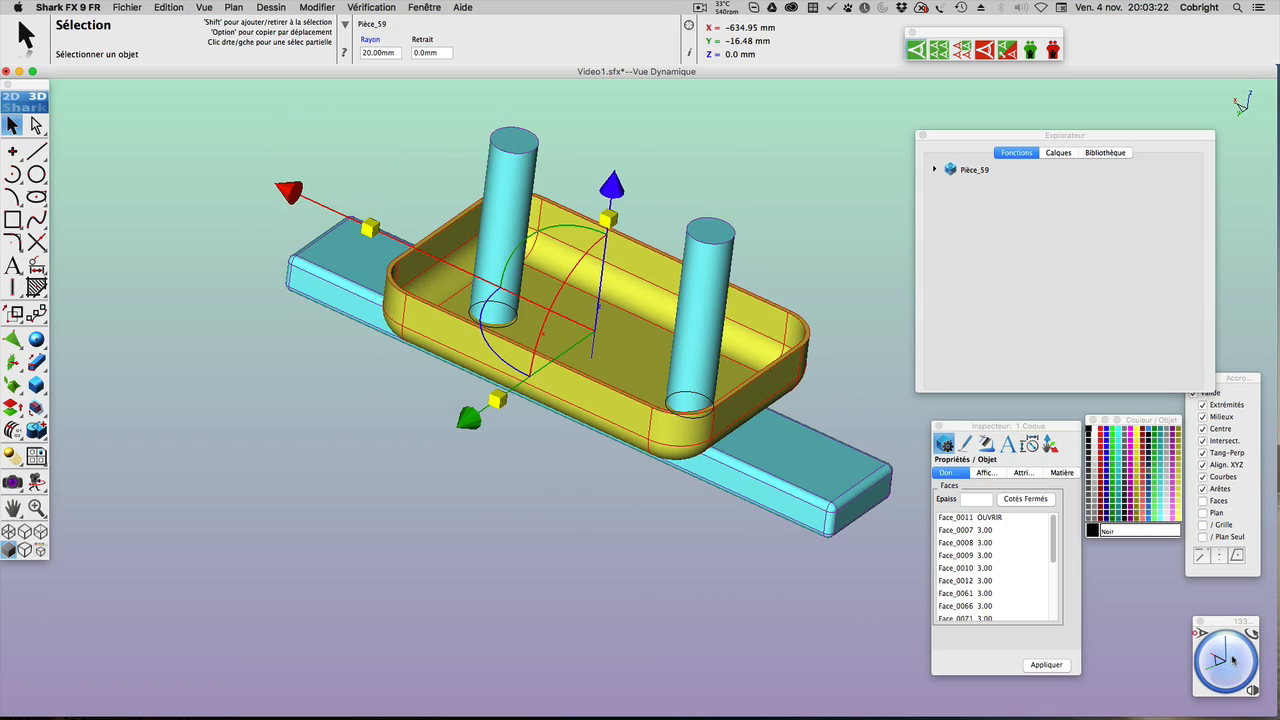
click(1252, 692)
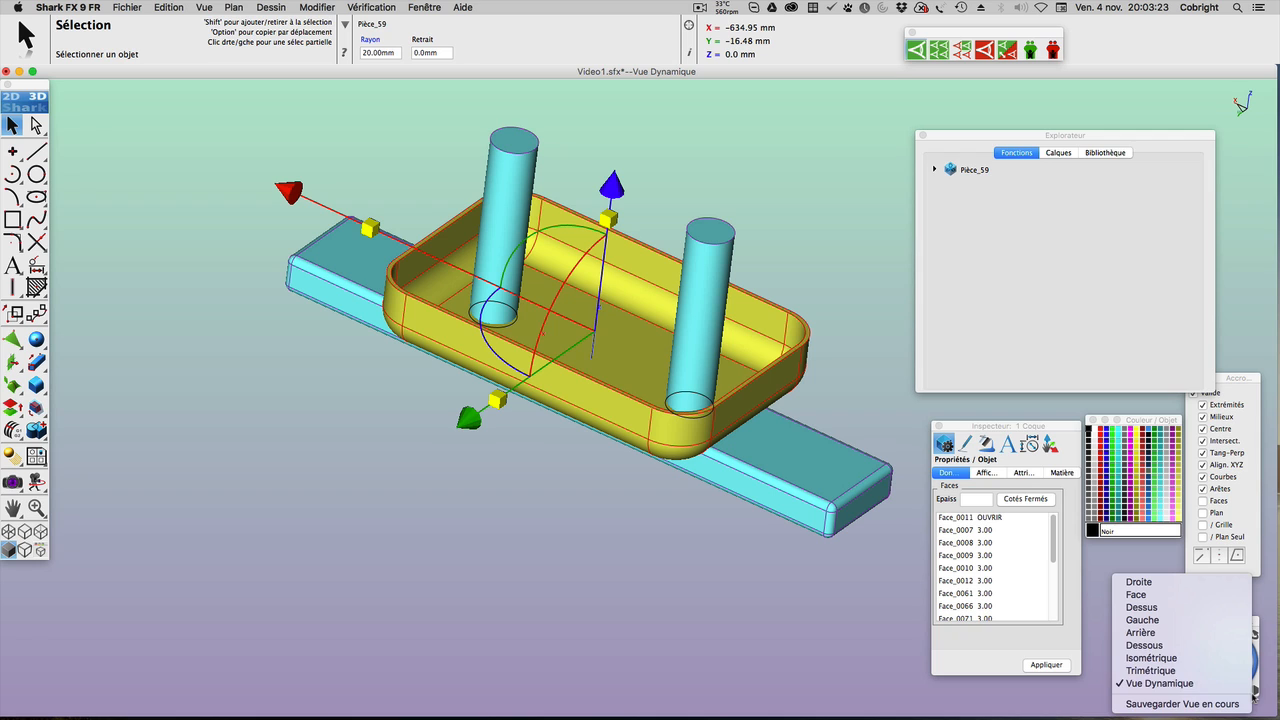
click(1225, 646)
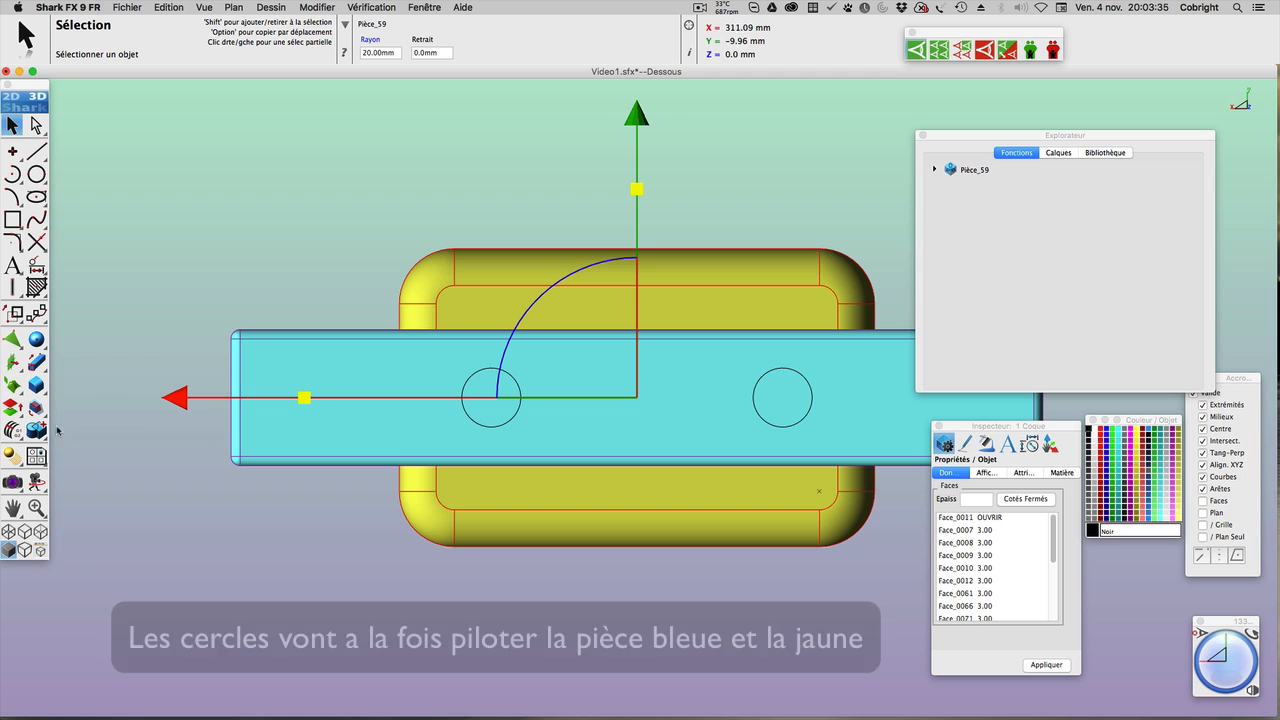
drag(37, 430, 131, 438)
click(510, 380)
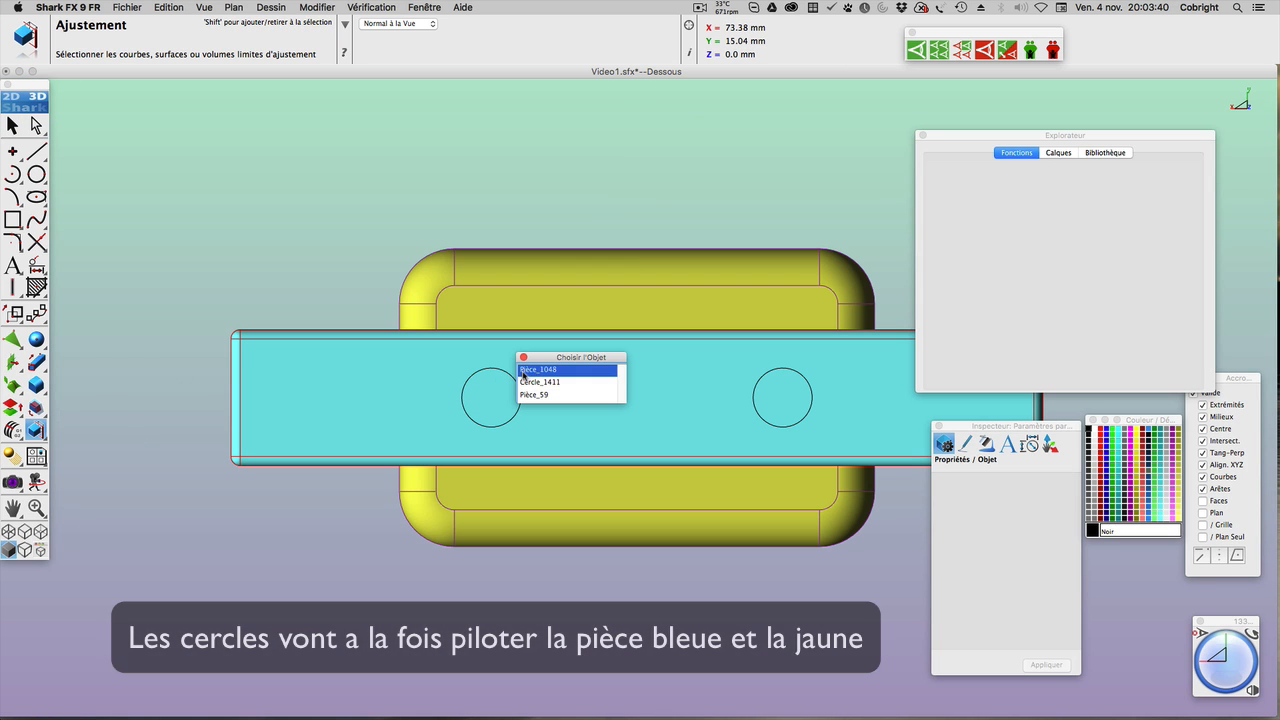
click(540, 383)
click(549, 314)
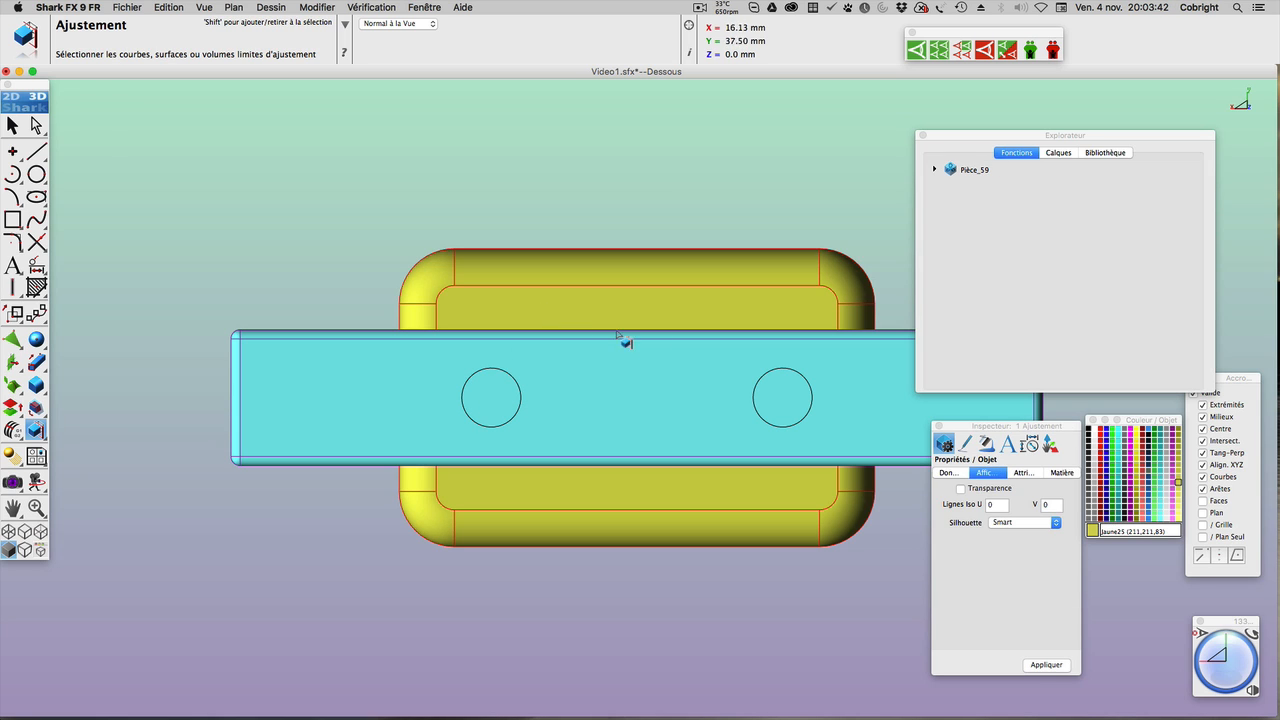
click(757, 391)
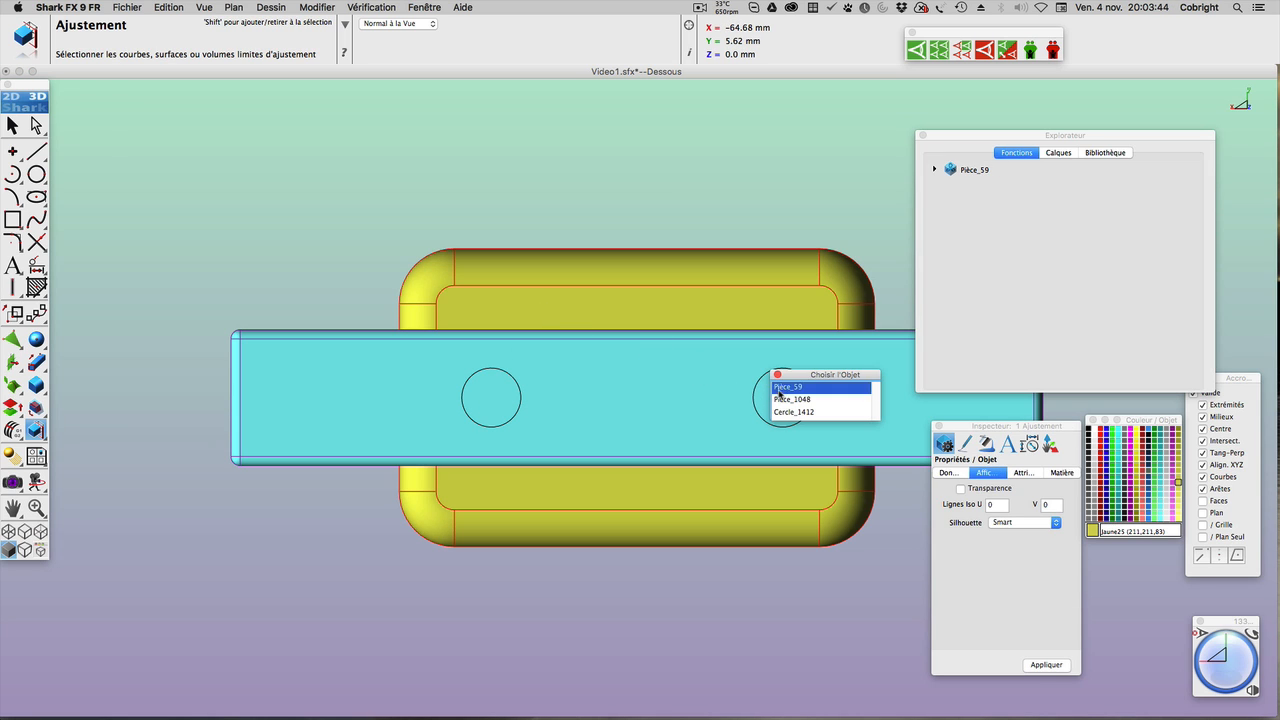
click(794, 411)
click(703, 318)
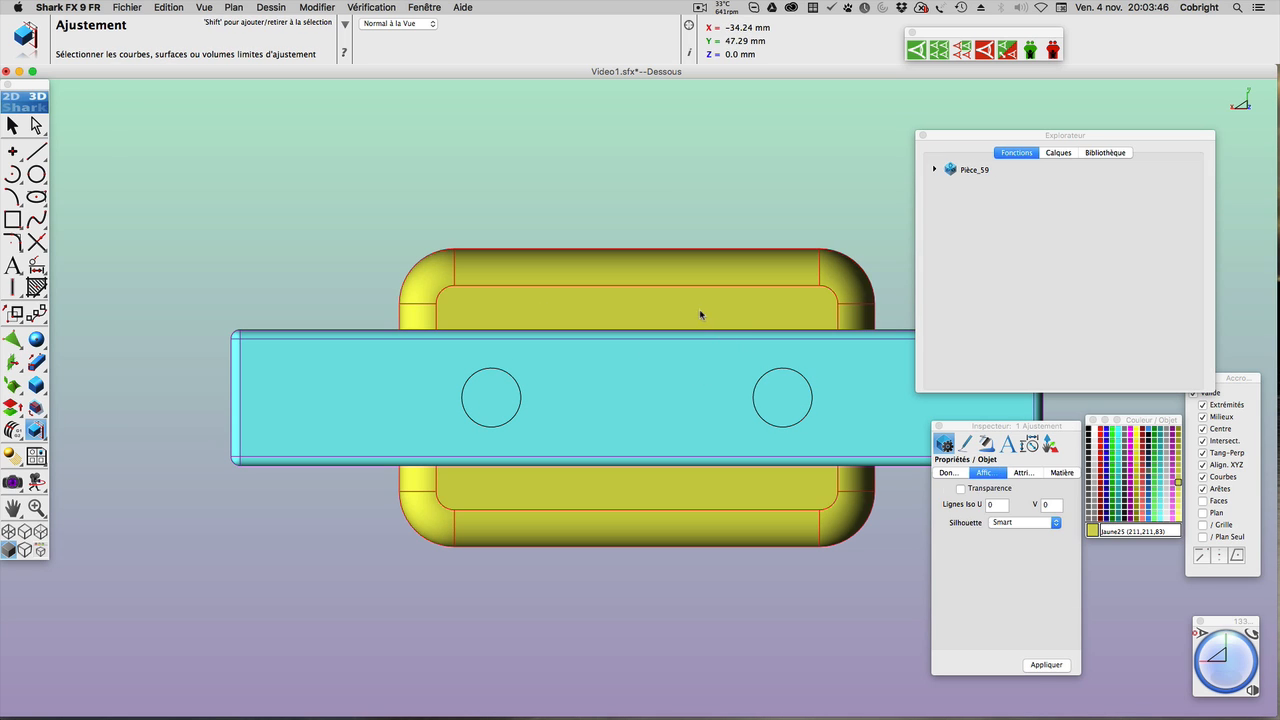
Isolate the yellow tray in an angled 3D view by hiding all other objects
drag(1231, 647, 840, 480)
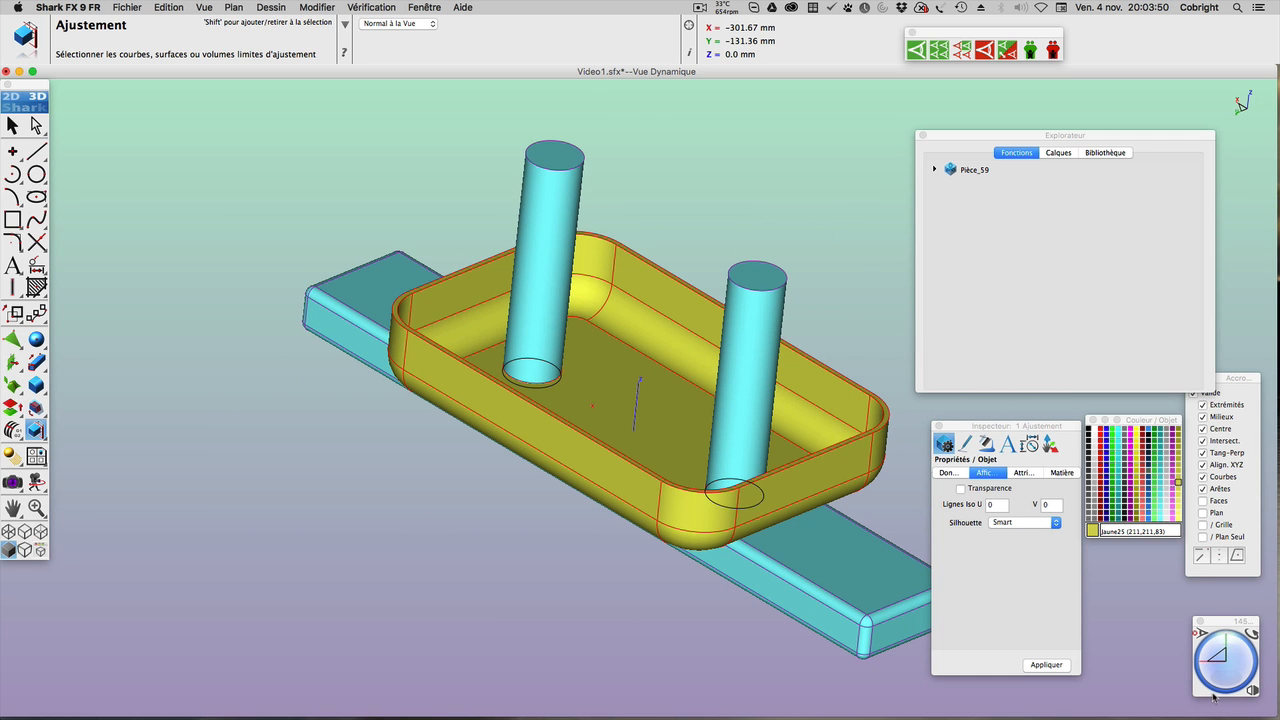
click(13, 125)
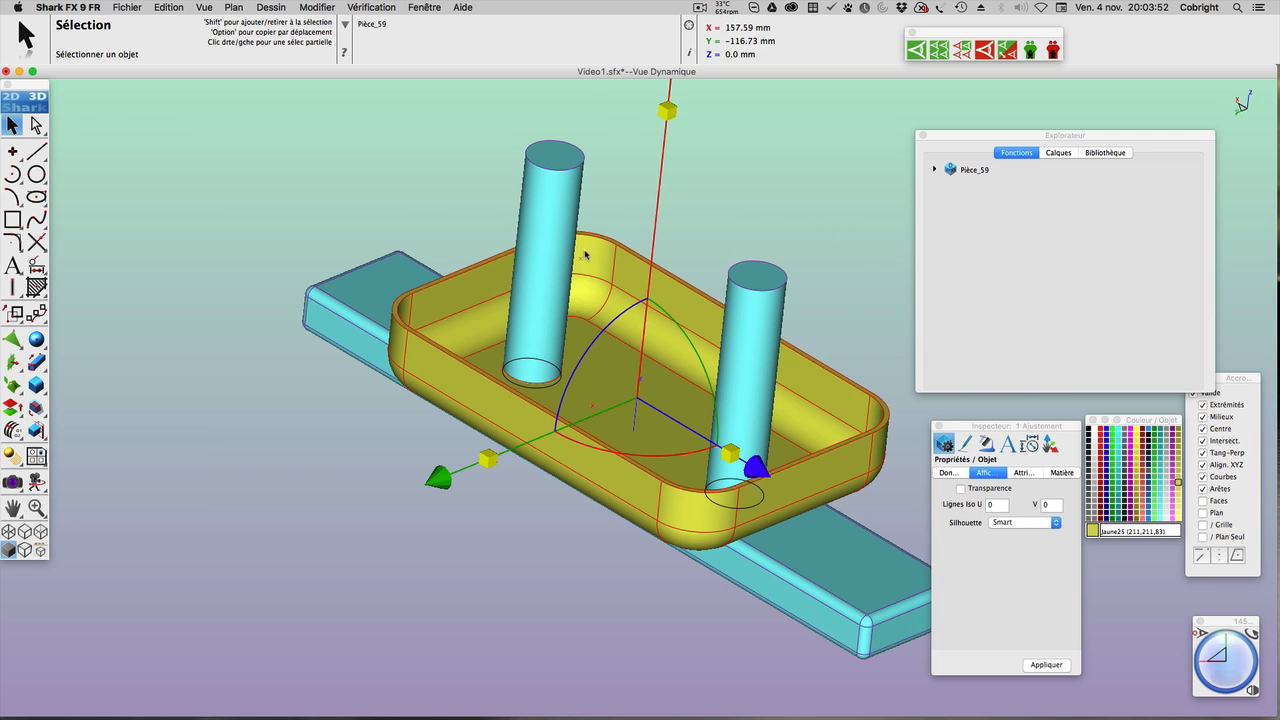
click(963, 50)
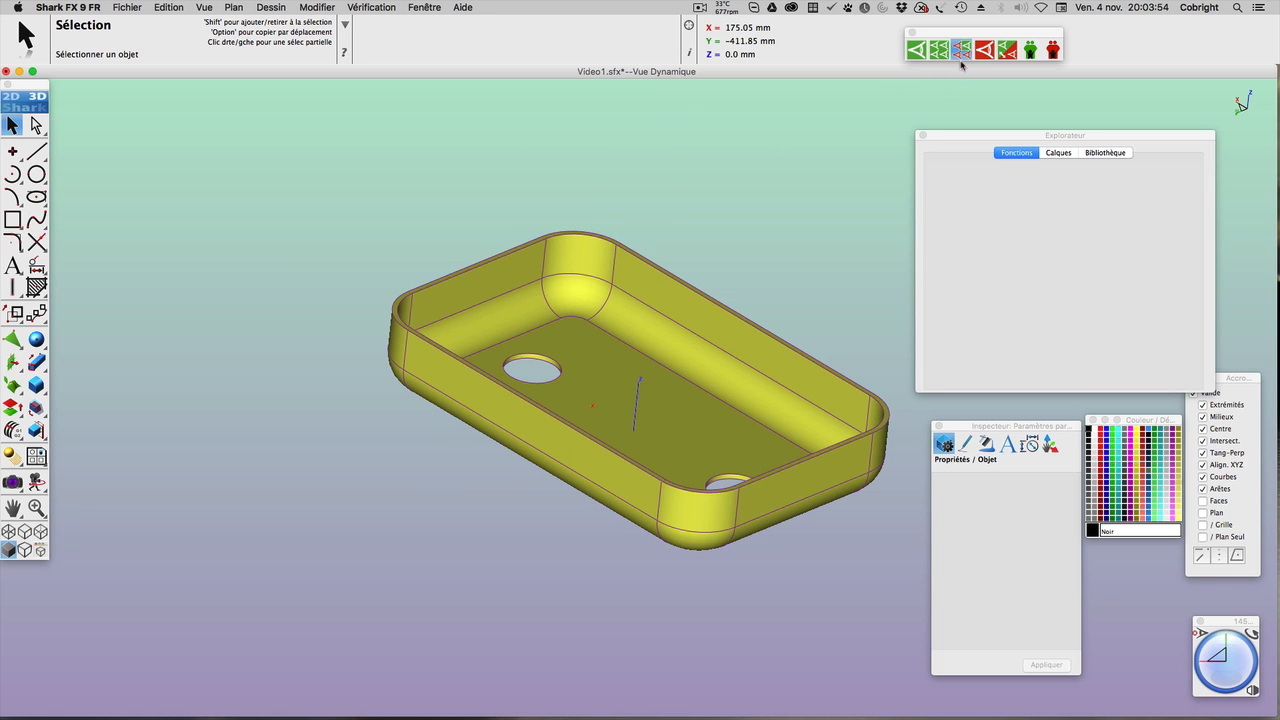
Offset the cylindrical faces of both holes in the tray floor by -3.00 mm
scroll(529, 357, up, 8)
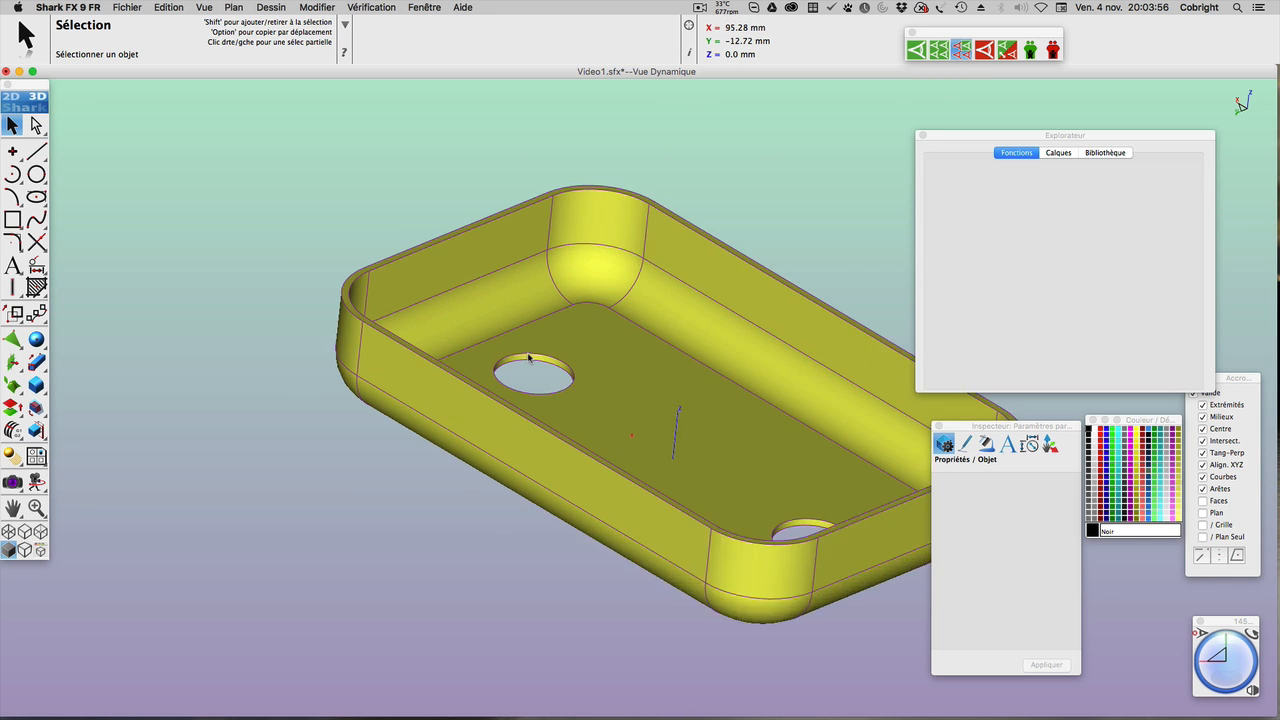
scroll(529, 357, down, 4)
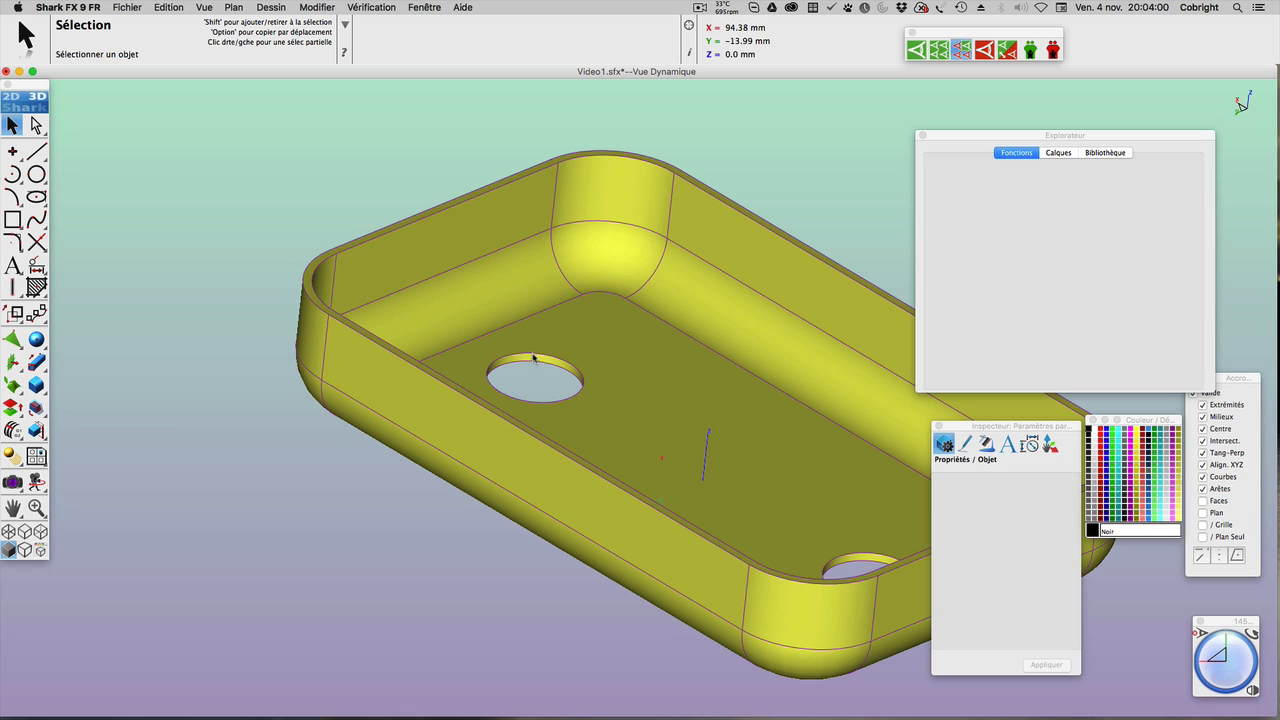
click(35, 409)
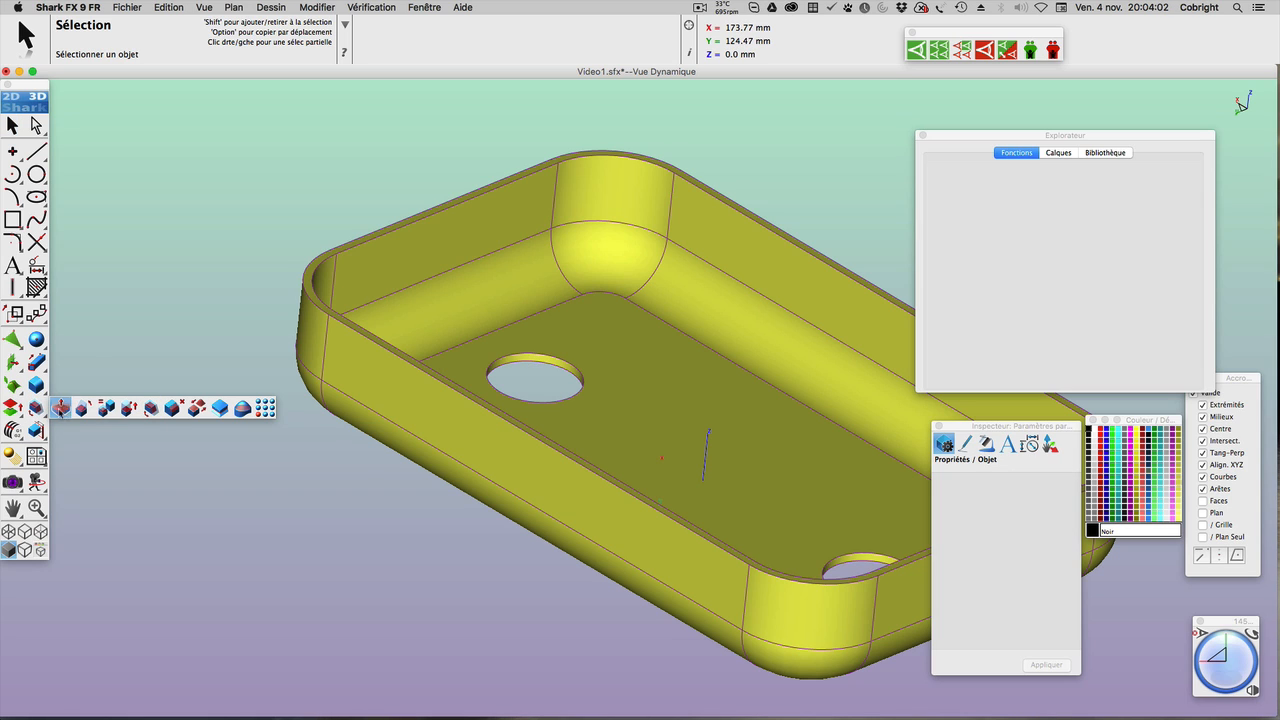
click(148, 410)
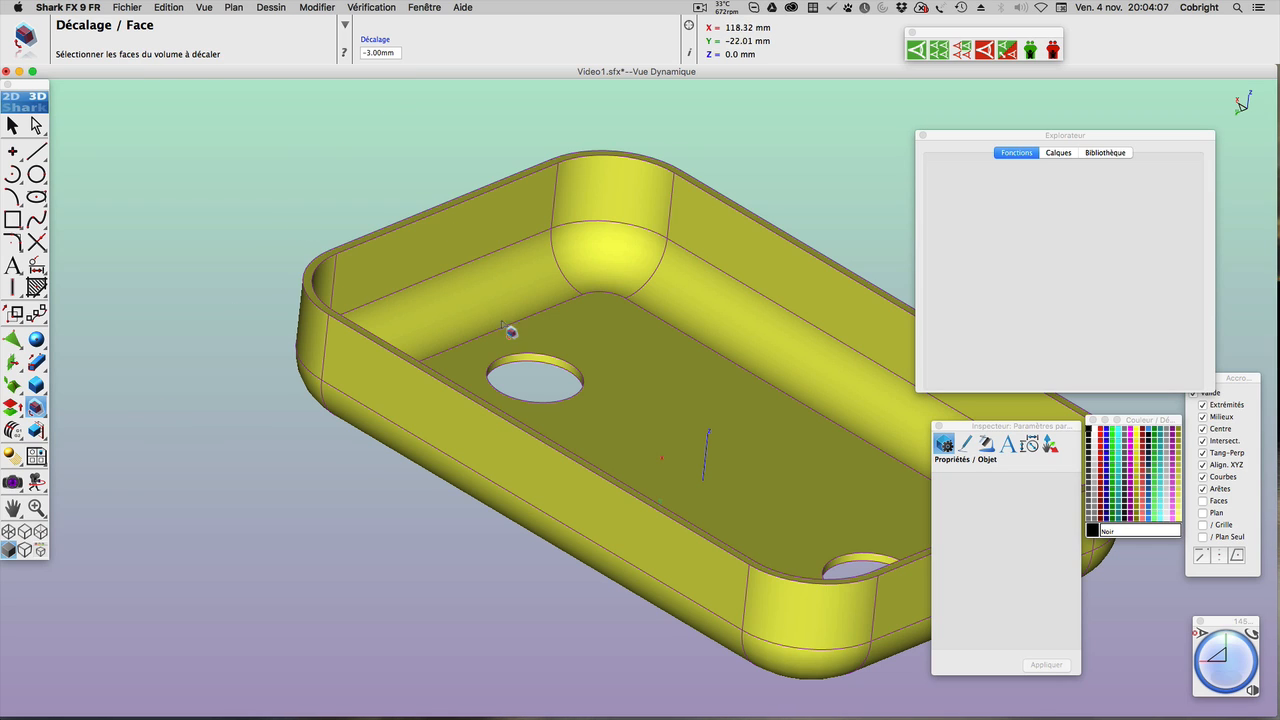
click(531, 360)
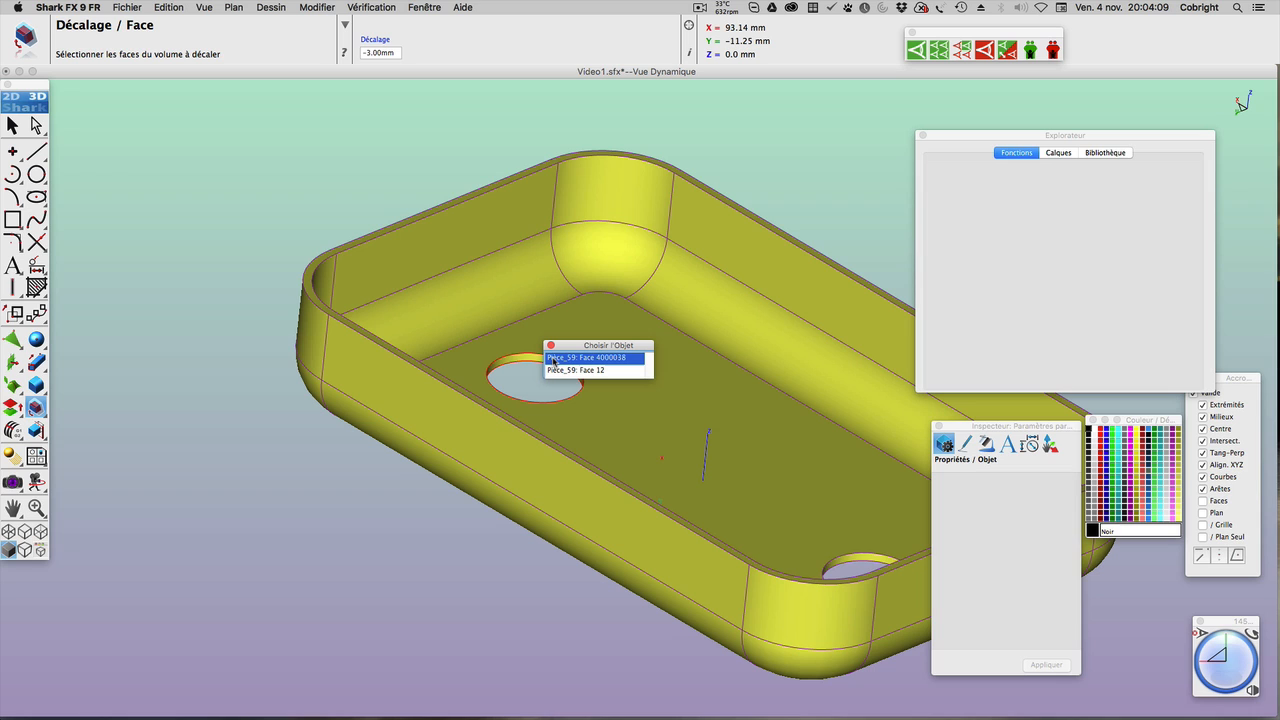
click(557, 358)
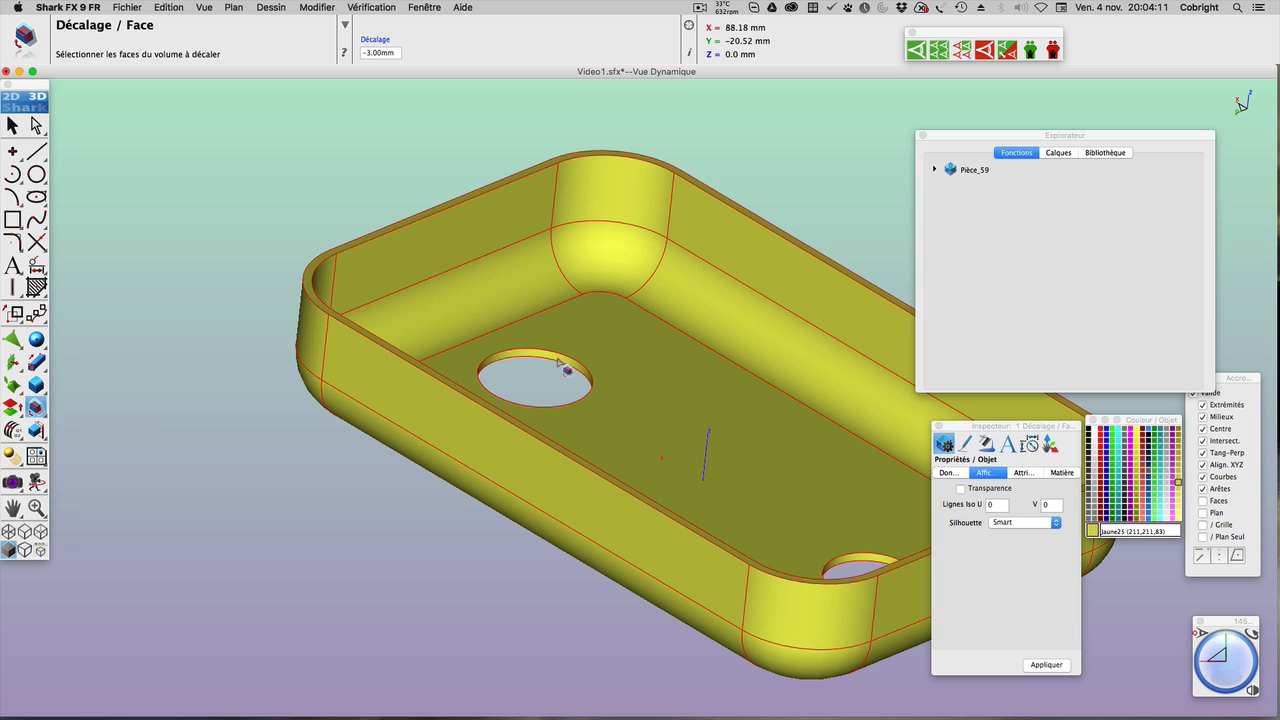
click(860, 563)
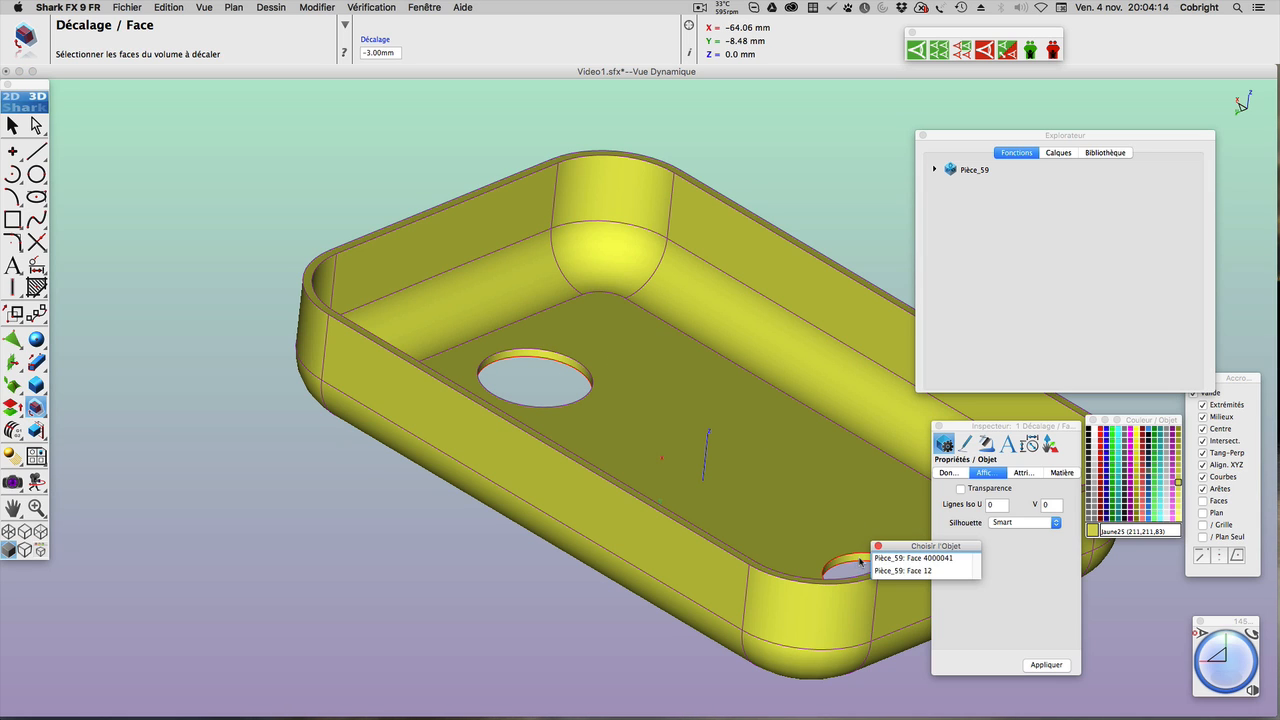
click(878, 560)
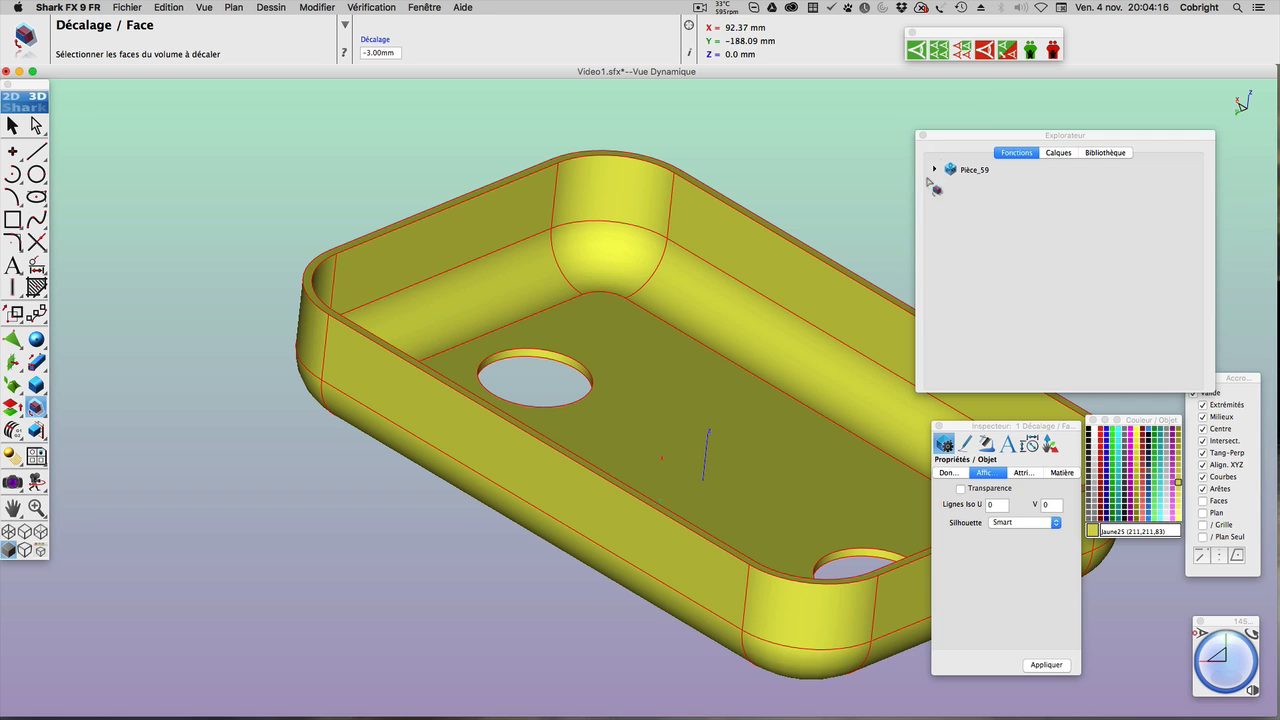
Show the hidden blue bar with its two pins again together with the yellow tray
click(917, 50)
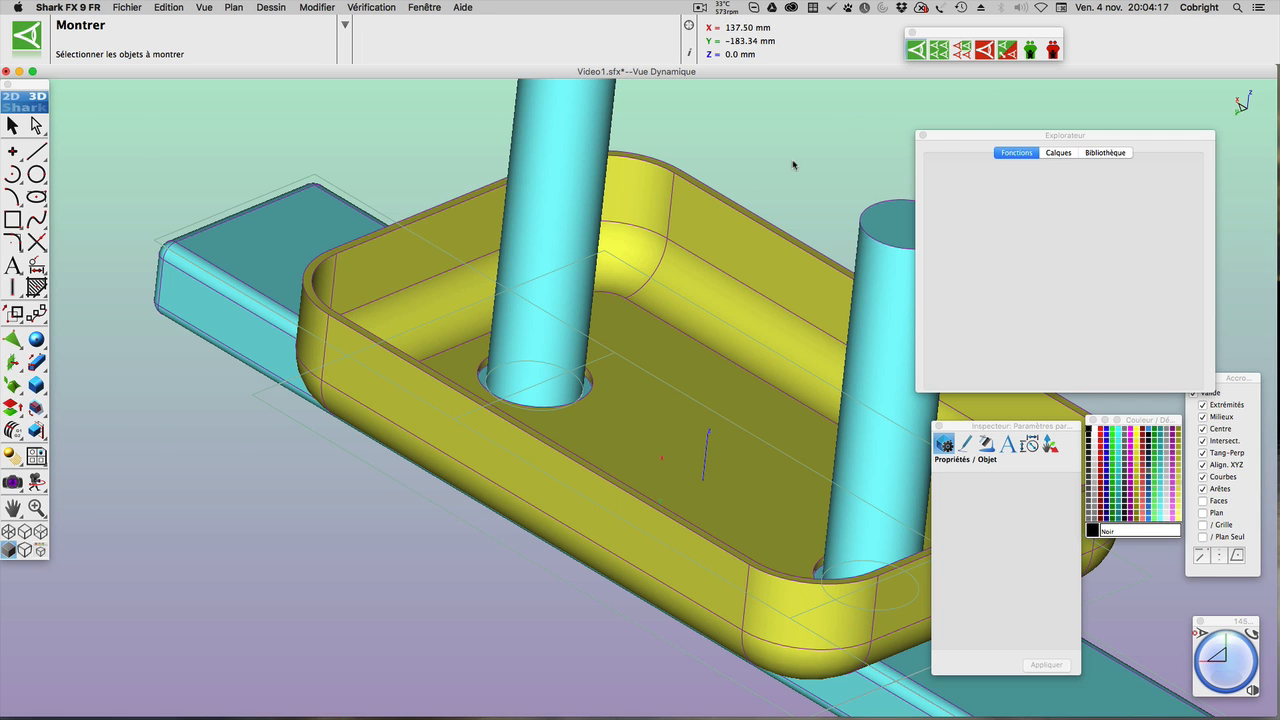
click(545, 135)
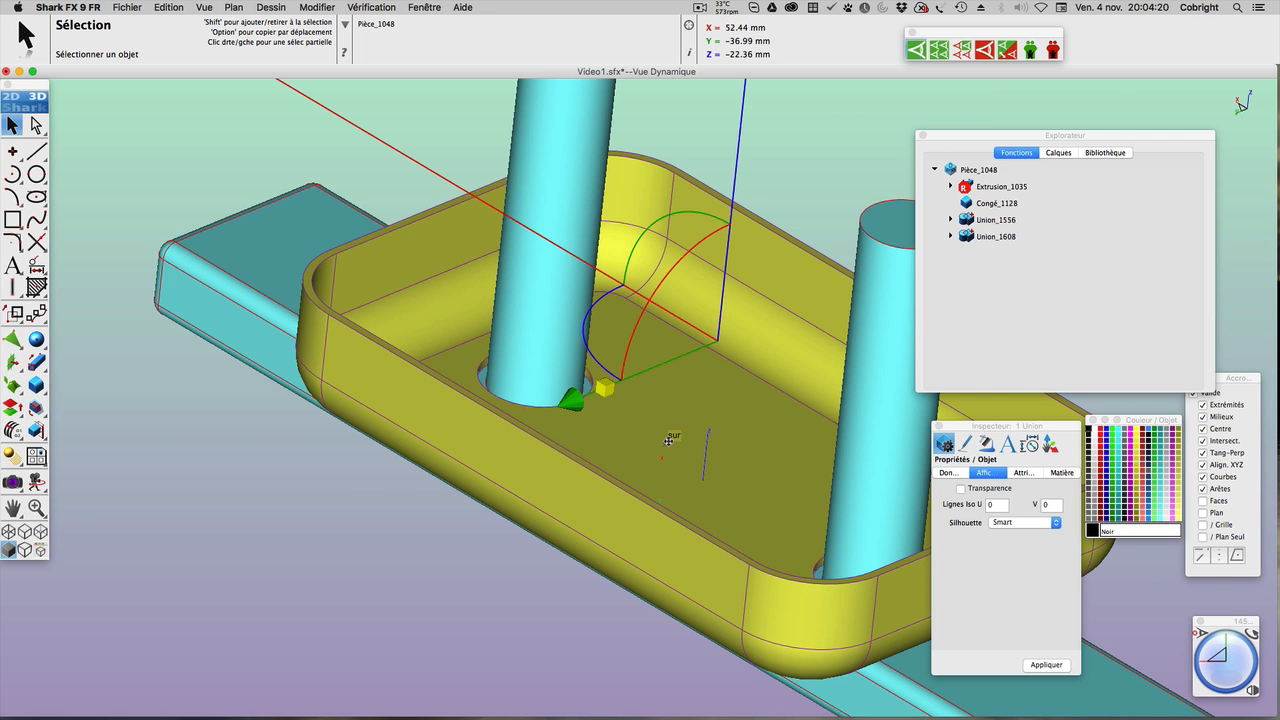
scroll(669, 437, up, 2)
scroll(669, 437, down, 5)
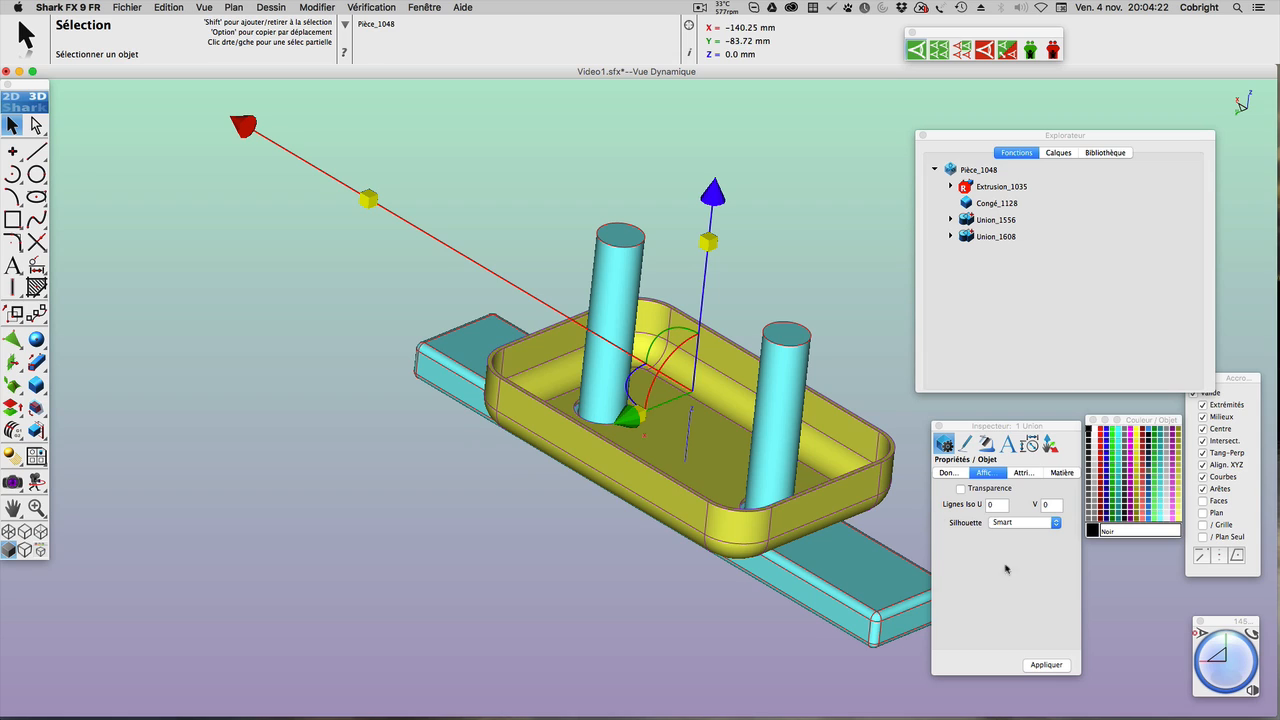
Show the two hidden driving circles at the bases of the pins
drag(1232, 673, 1212, 686)
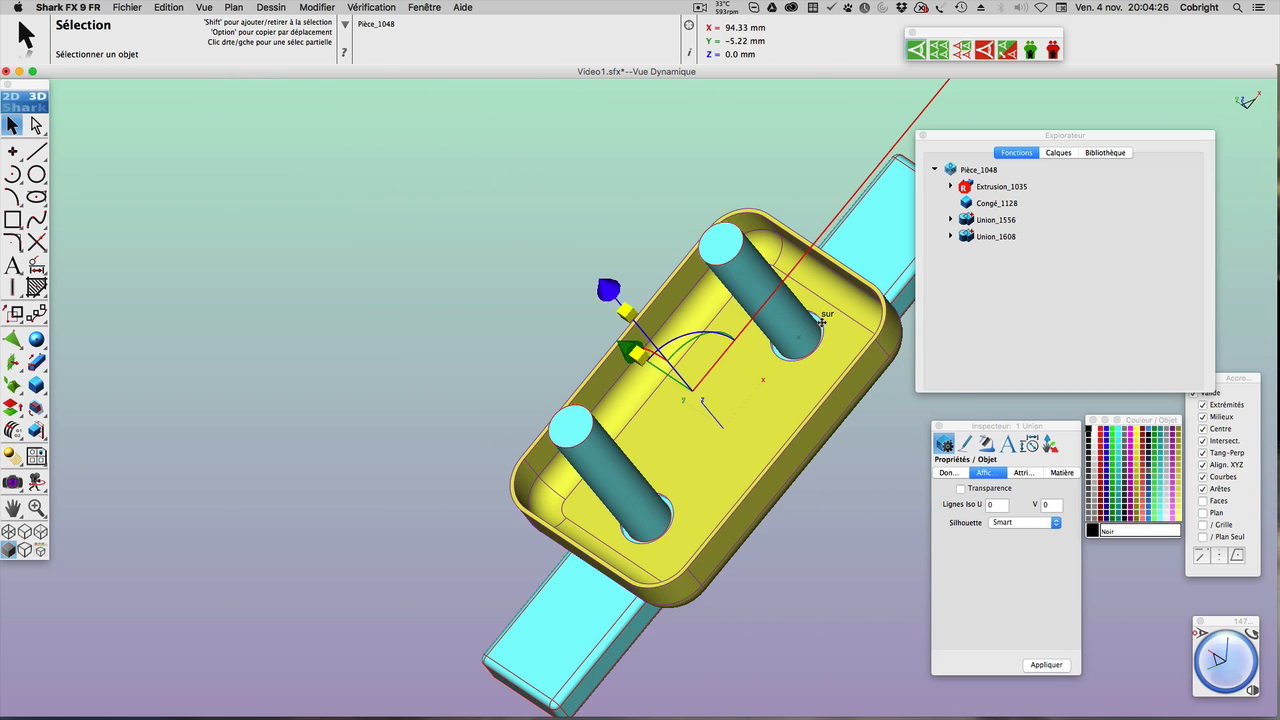
scroll(822, 321, up, 3)
scroll(822, 321, up, 2)
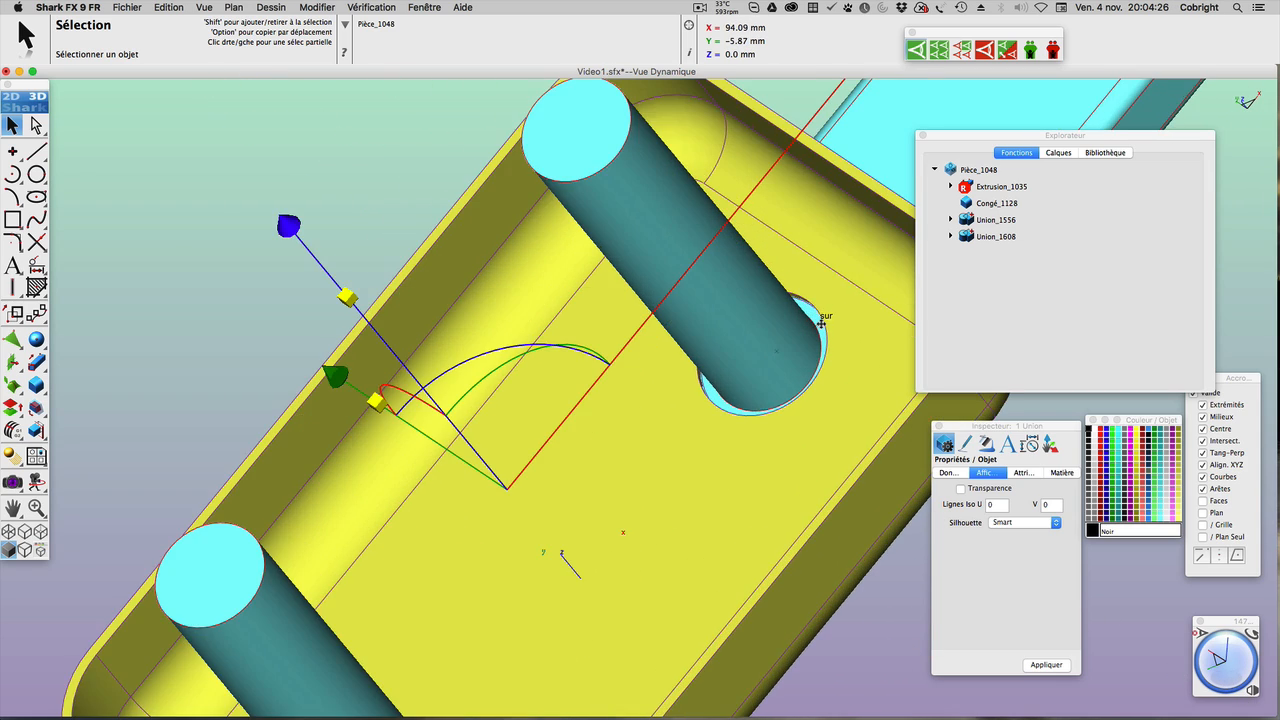
click(918, 52)
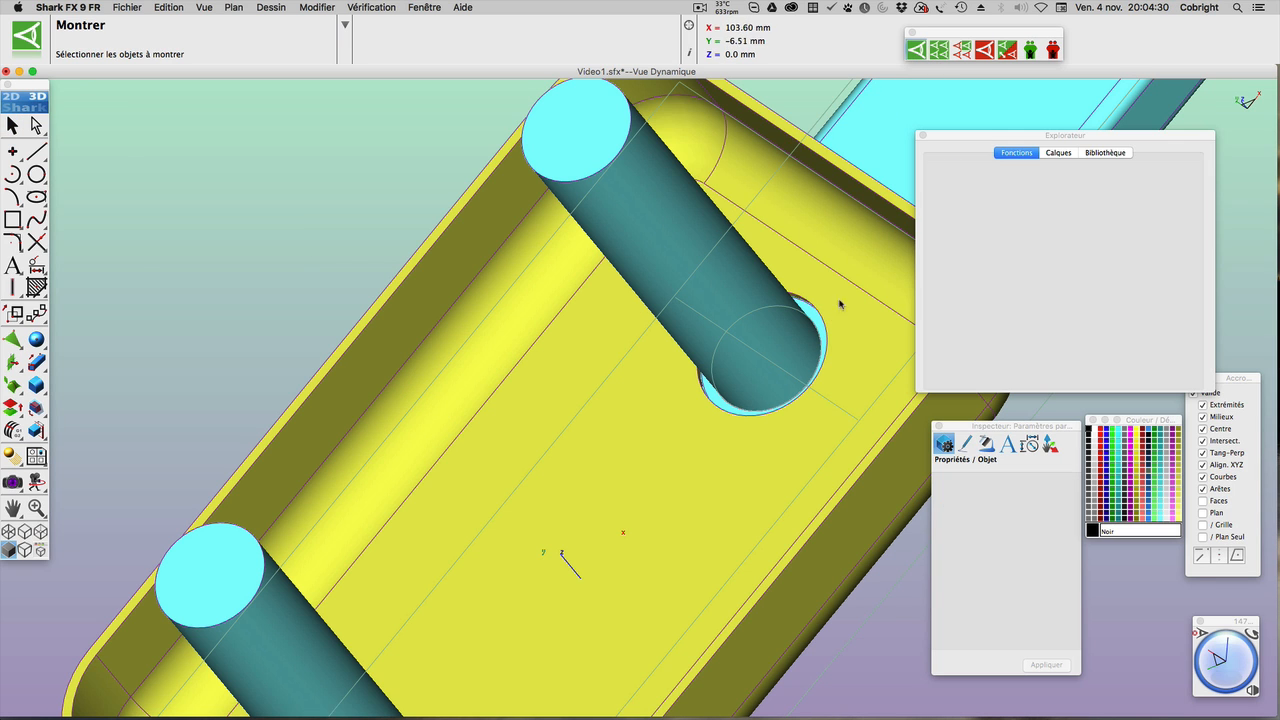
click(741, 324)
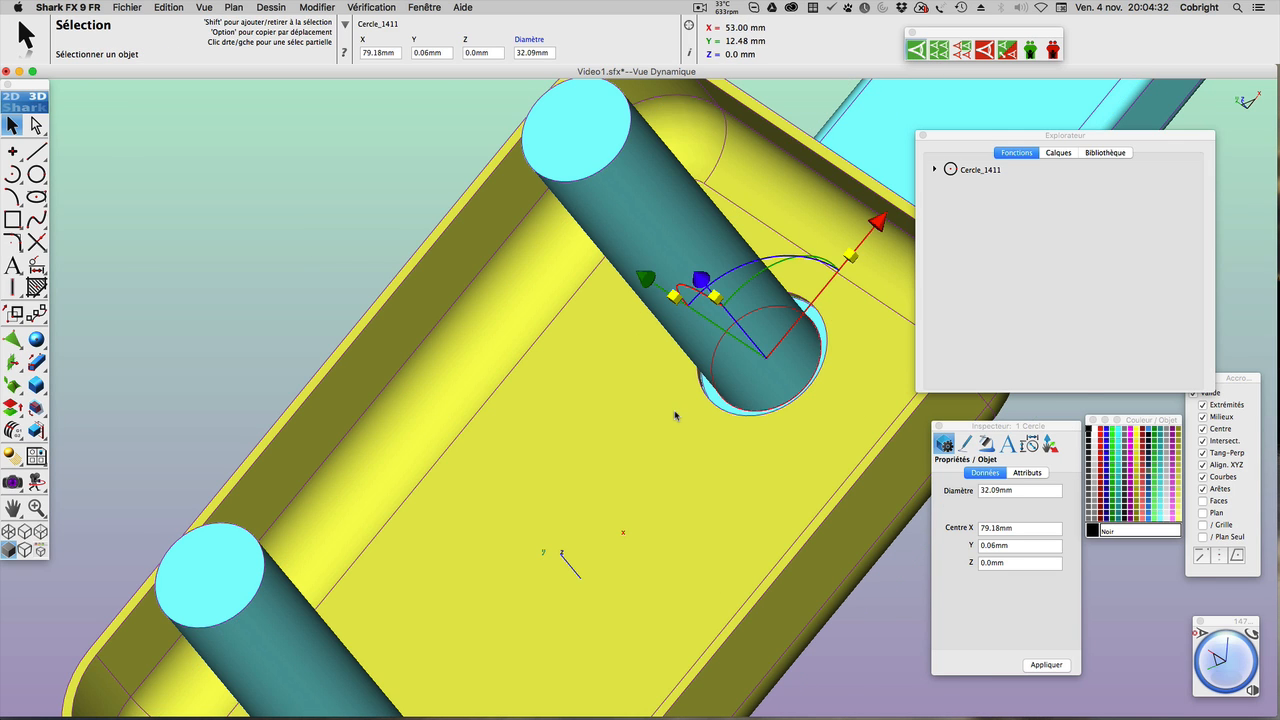
scroll(676, 415, down, 5)
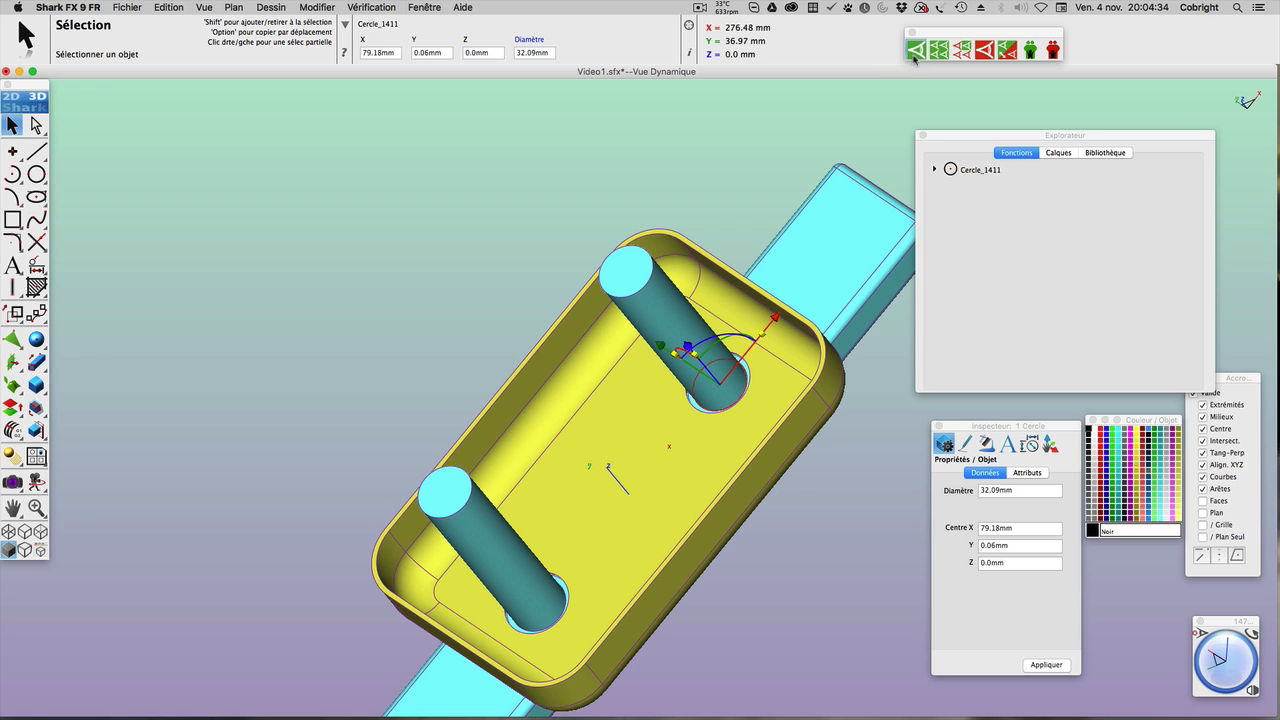
click(913, 54)
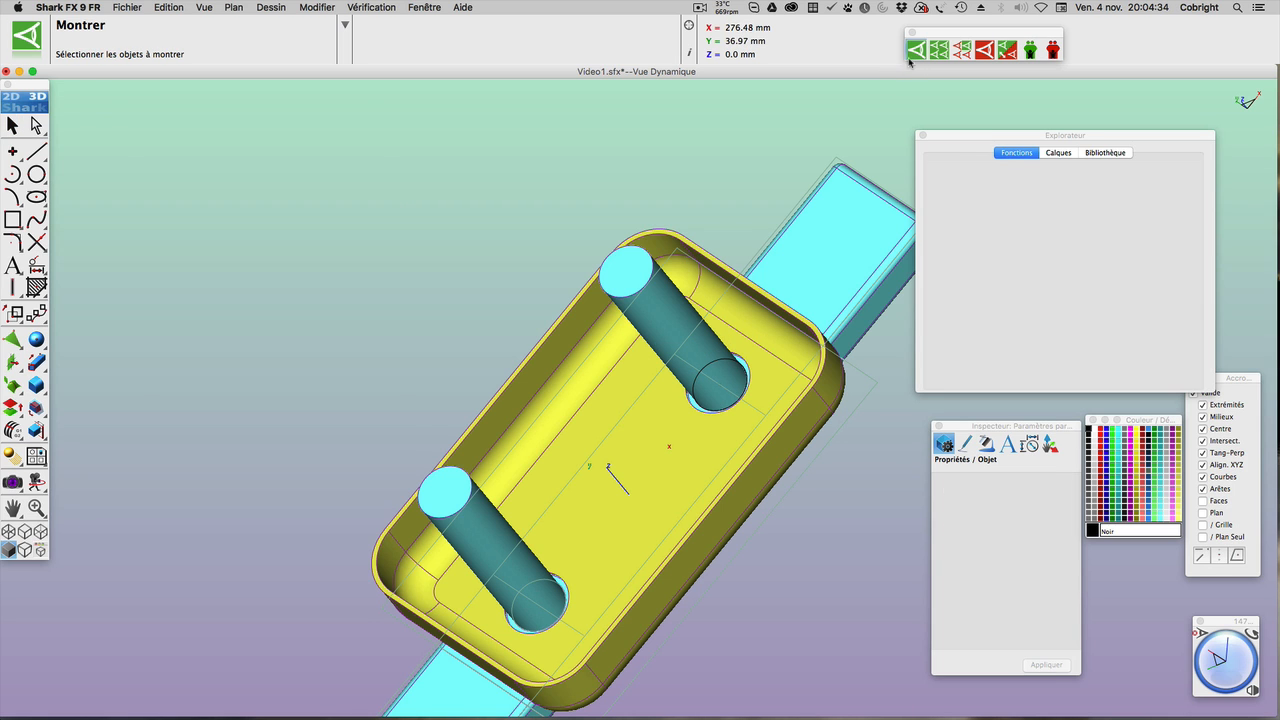
click(534, 585)
scroll(777, 531, up, 5)
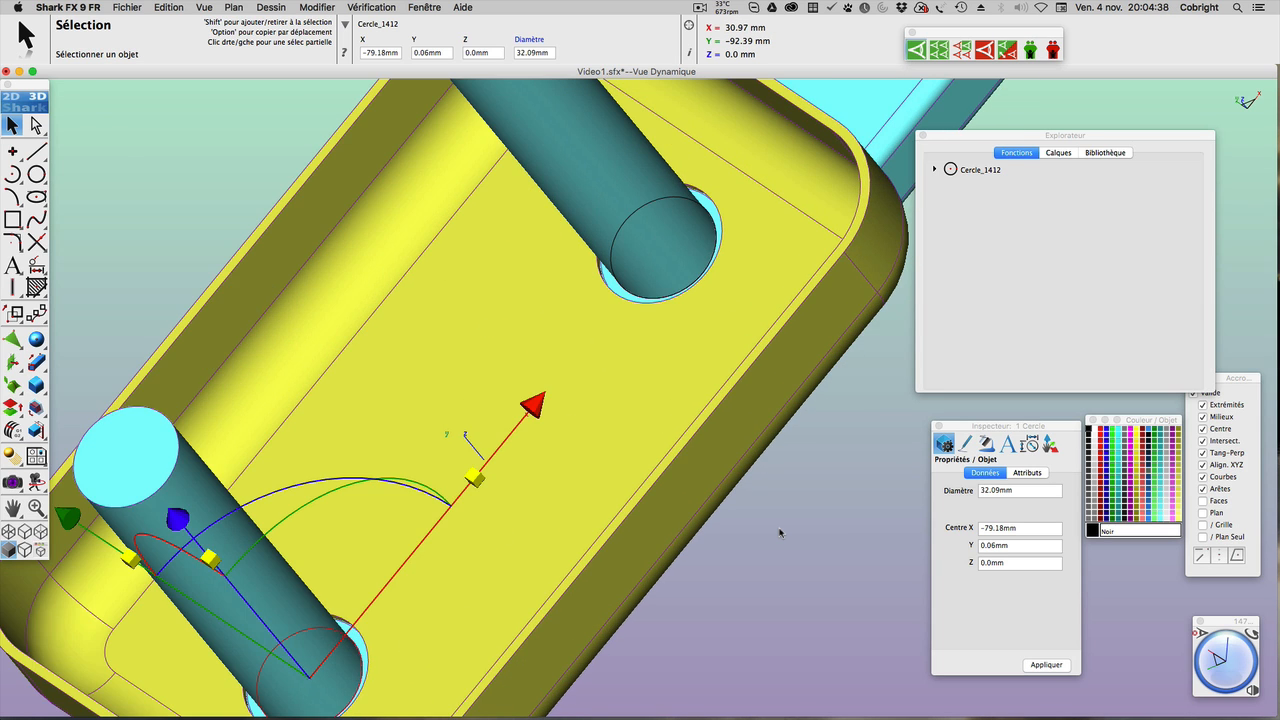
Set the diameter of the driving circle centred at X -79.18 mm to 20 mm
scroll(779, 532, down, 3)
drag(1239, 681, 1216, 680)
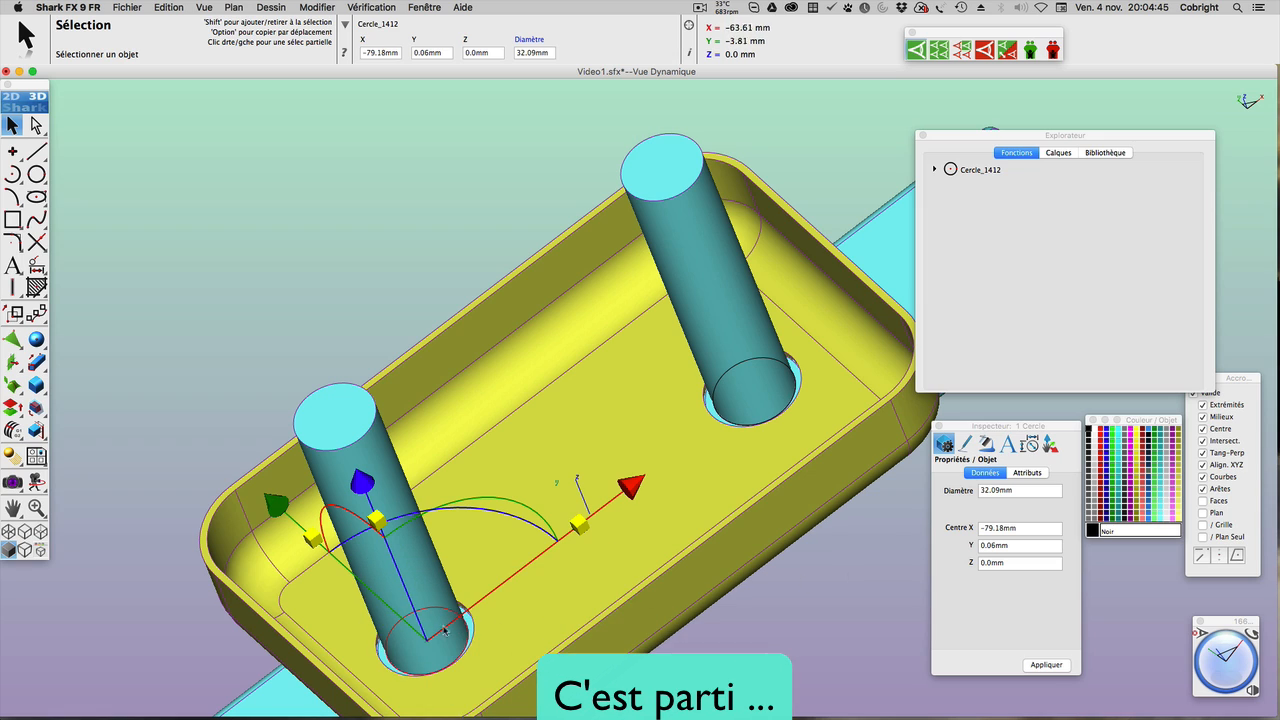
click(1020, 490)
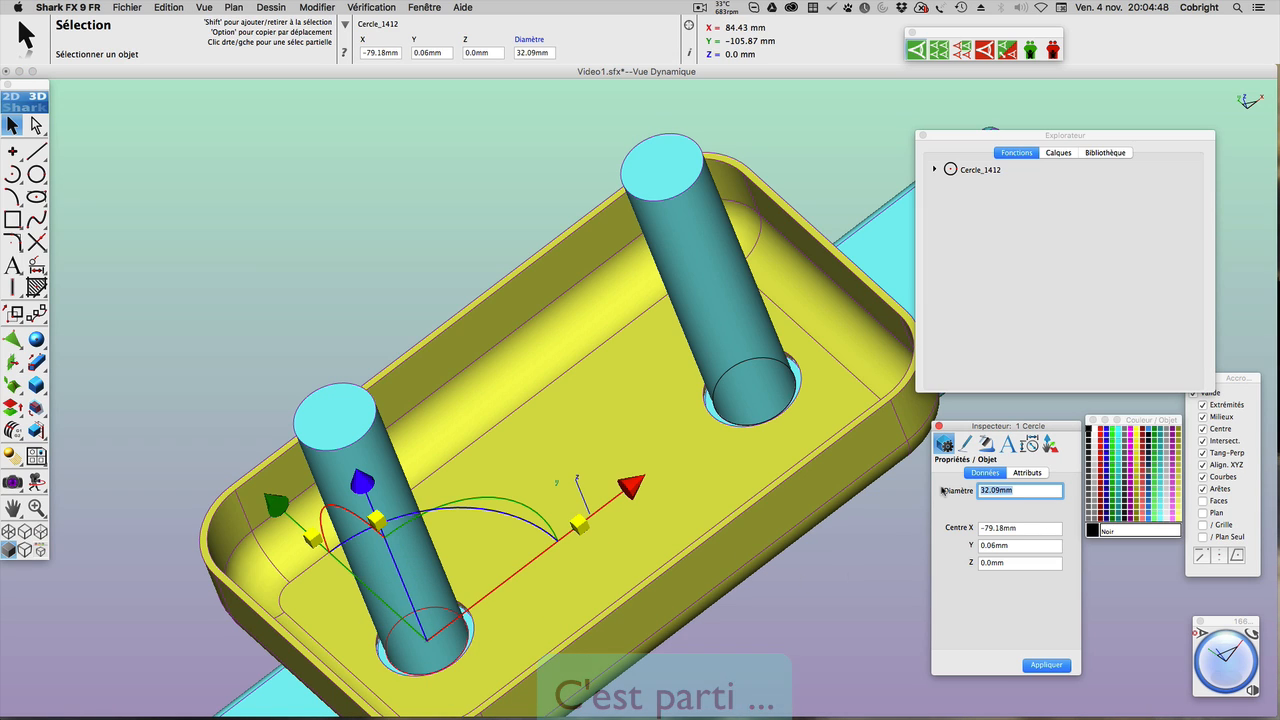
text(20)
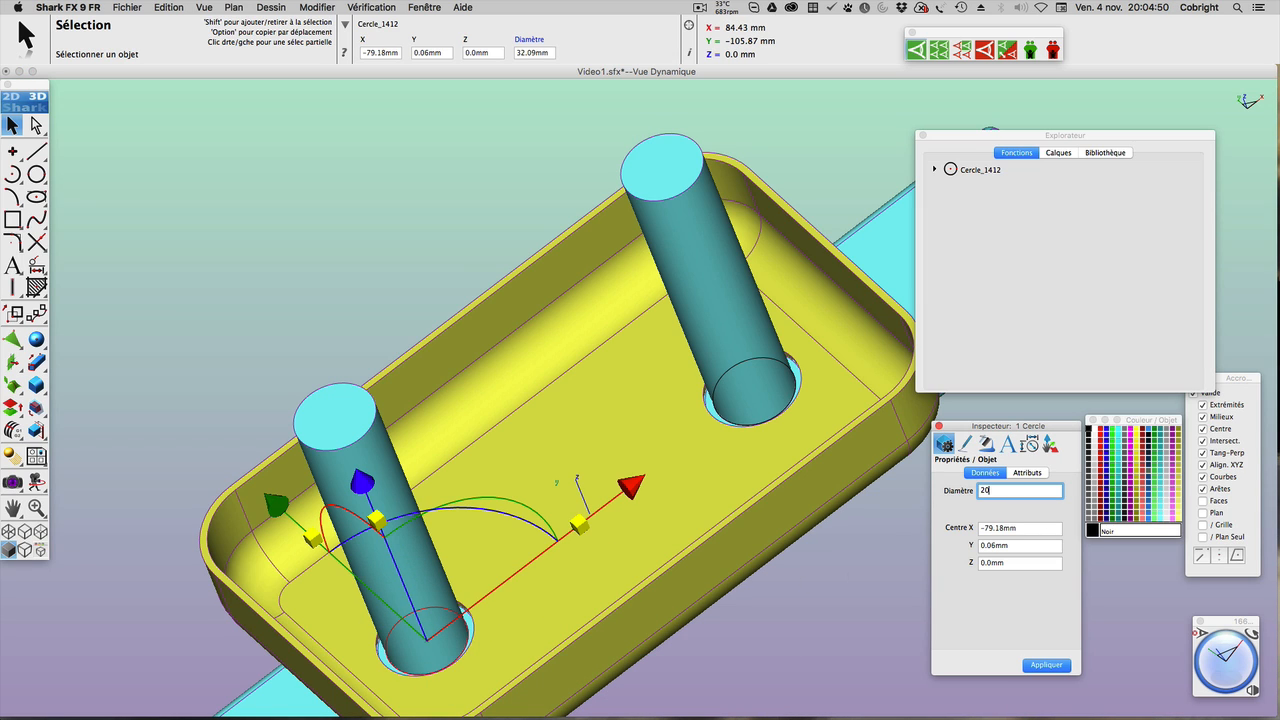
key(Return)
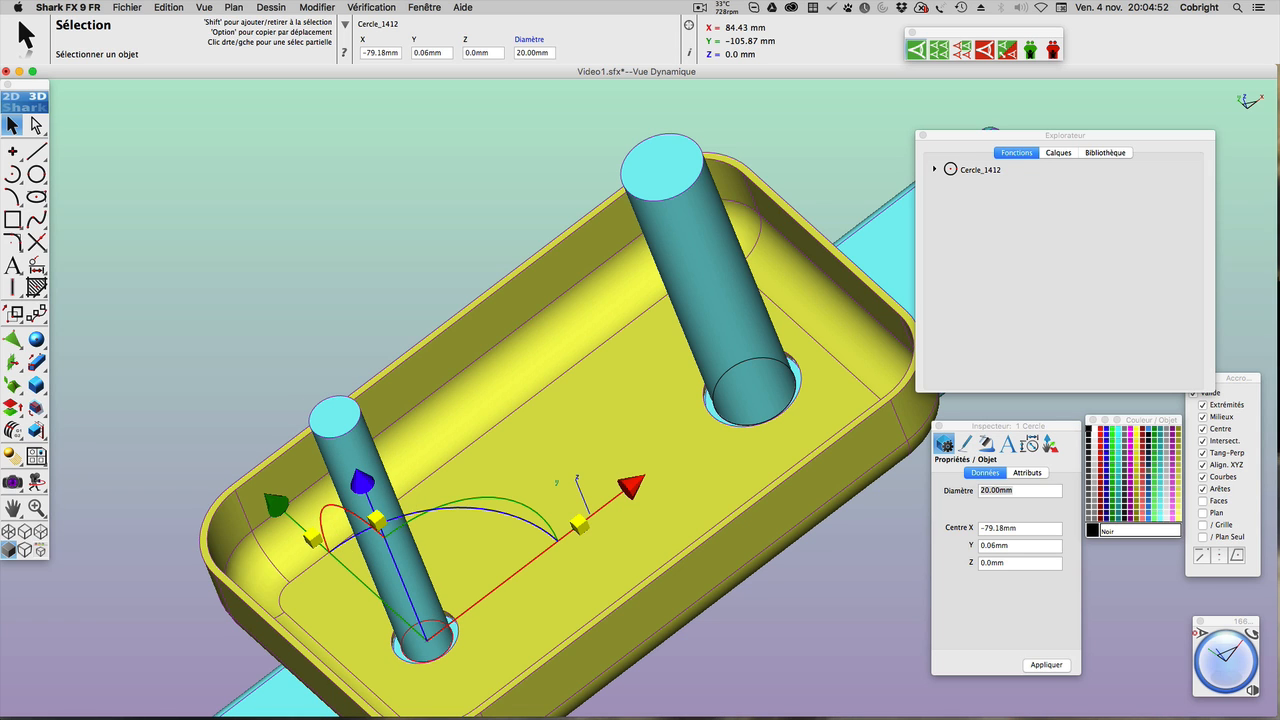
scroll(473, 644, up, 5)
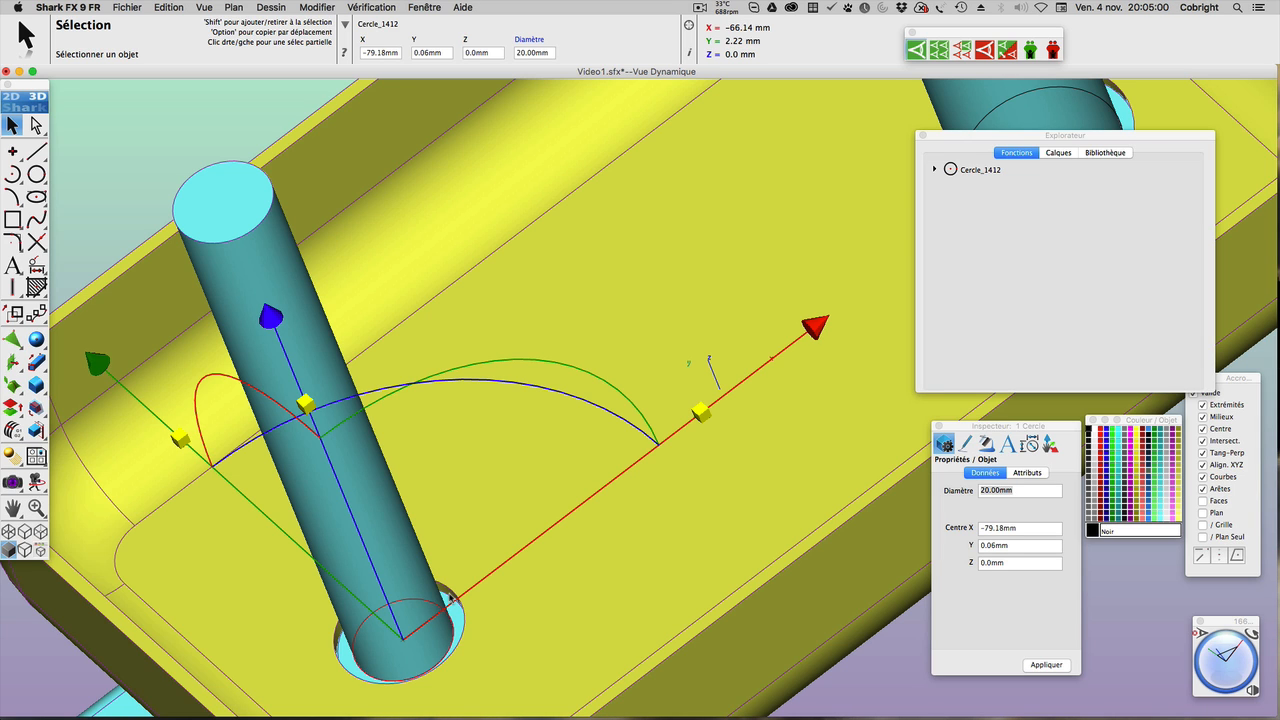
scroll(450, 597, down, 5)
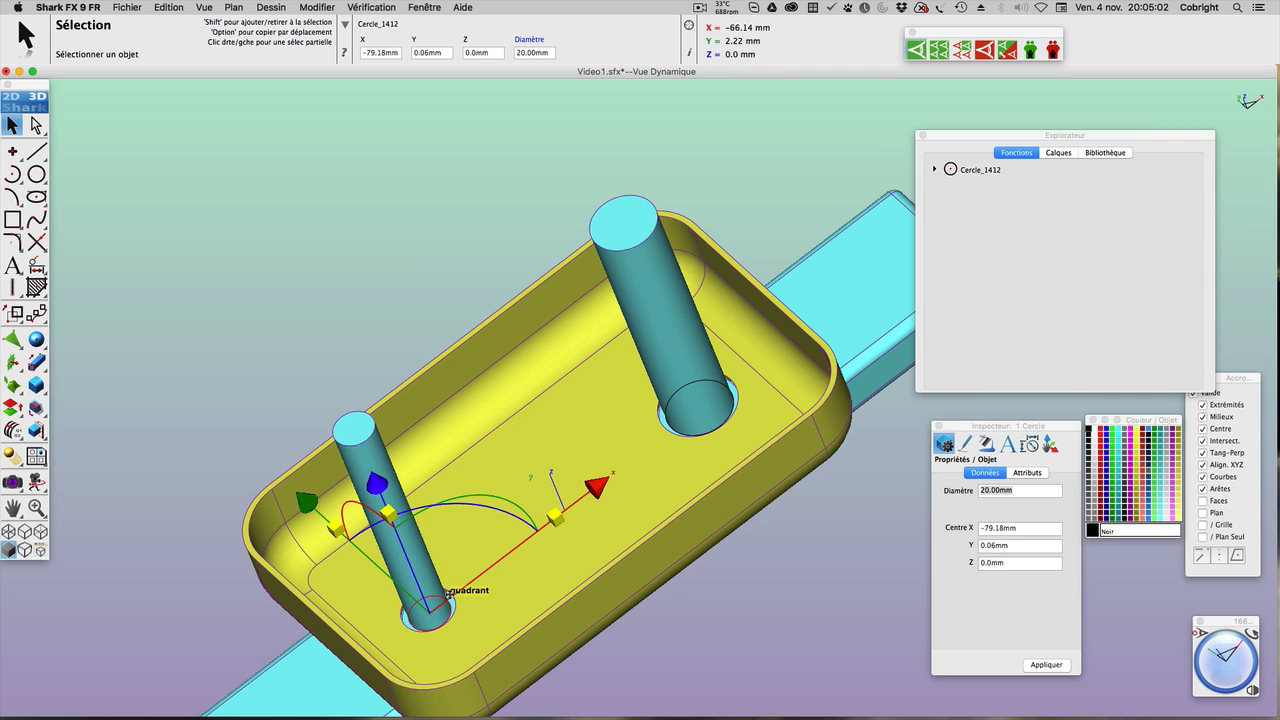
Add a constant radial fillet of 2 mm radius where the thicker pin meets the blue bar
scroll(770, 423, up, 5)
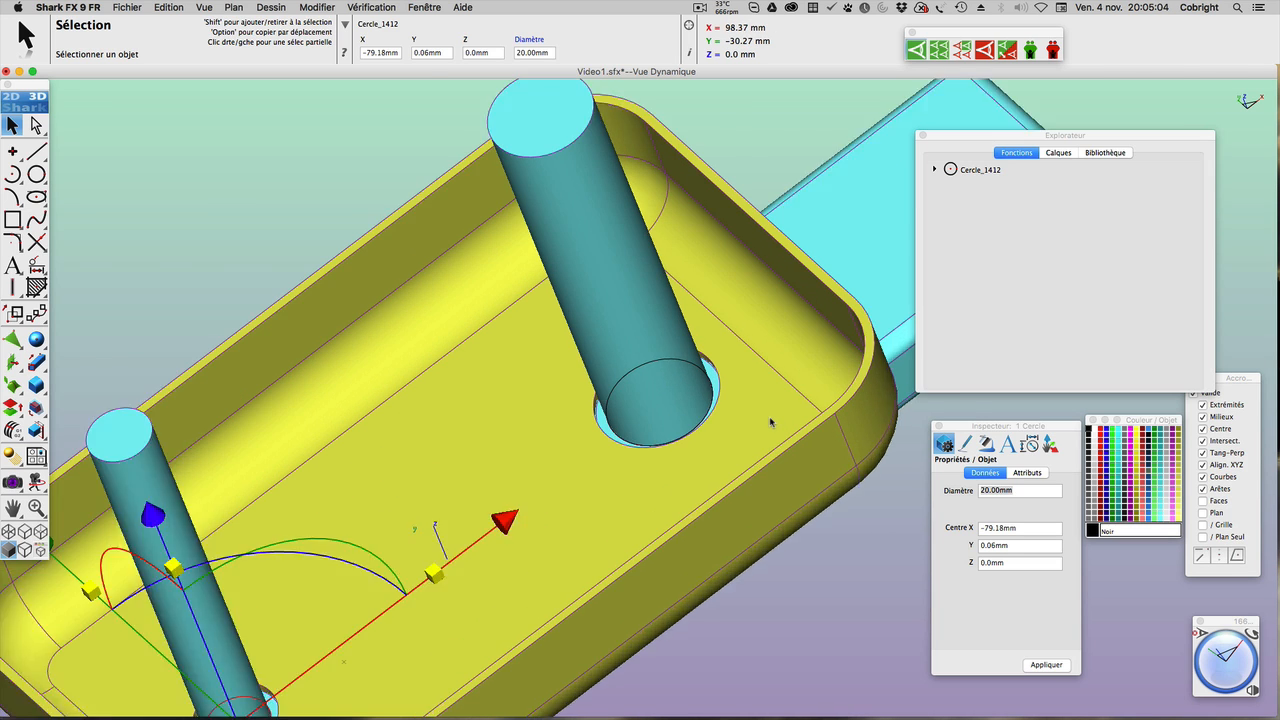
click(36, 385)
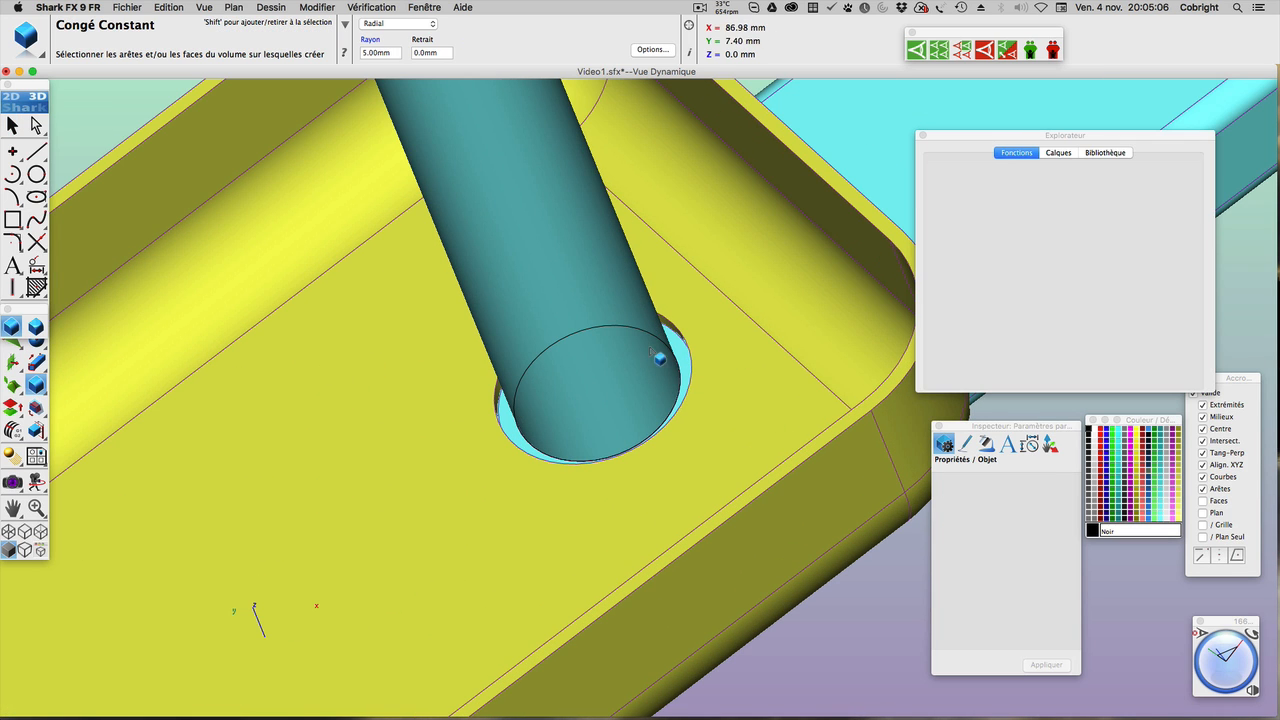
click(684, 371)
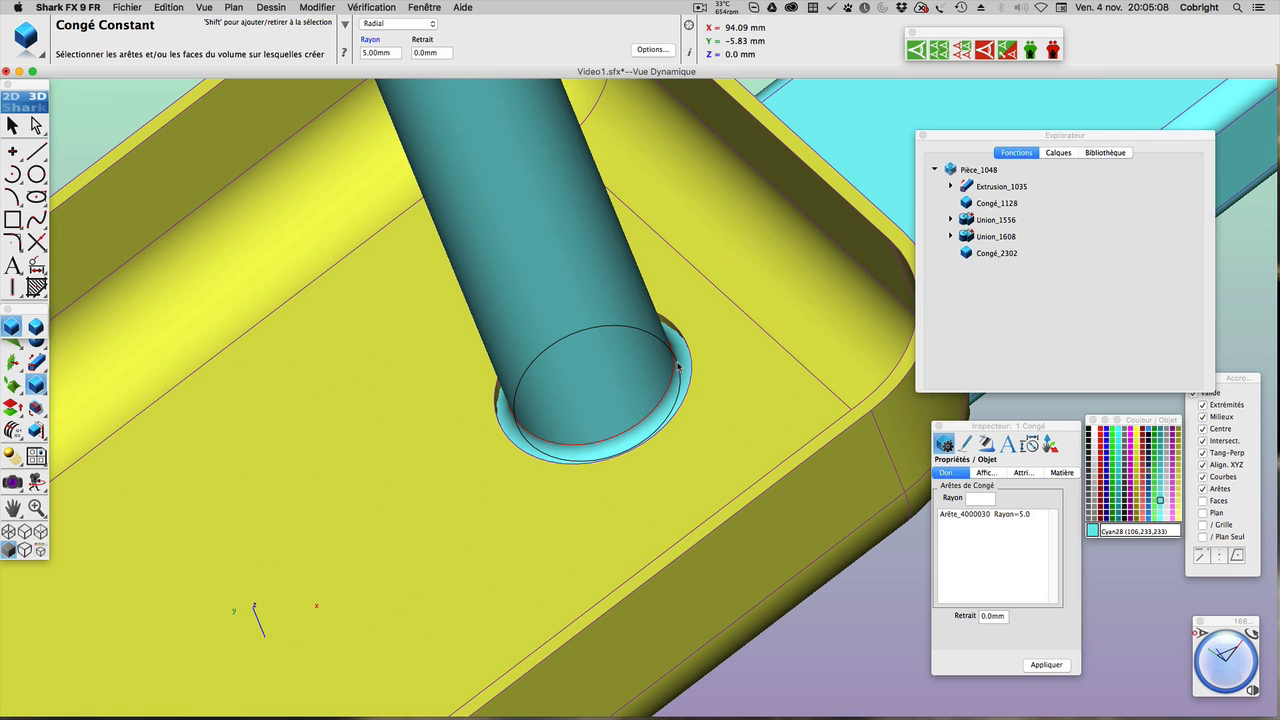
click(399, 53)
text(2)
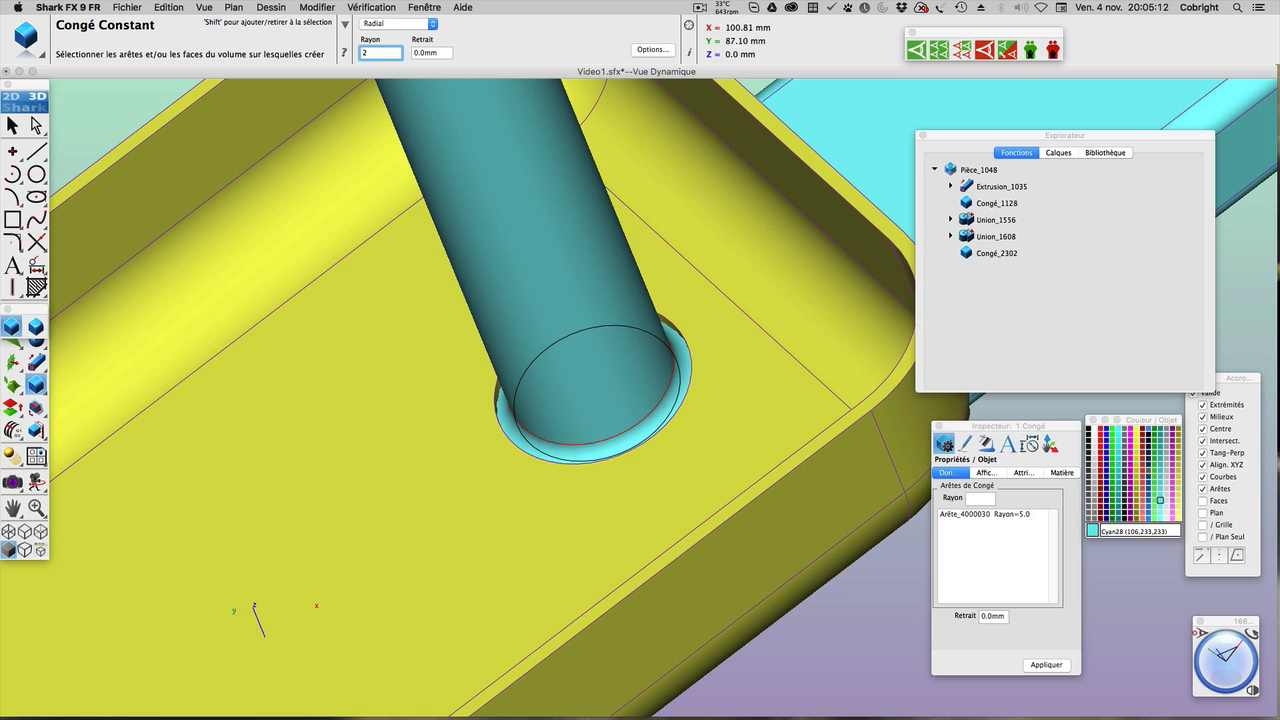
key(Return)
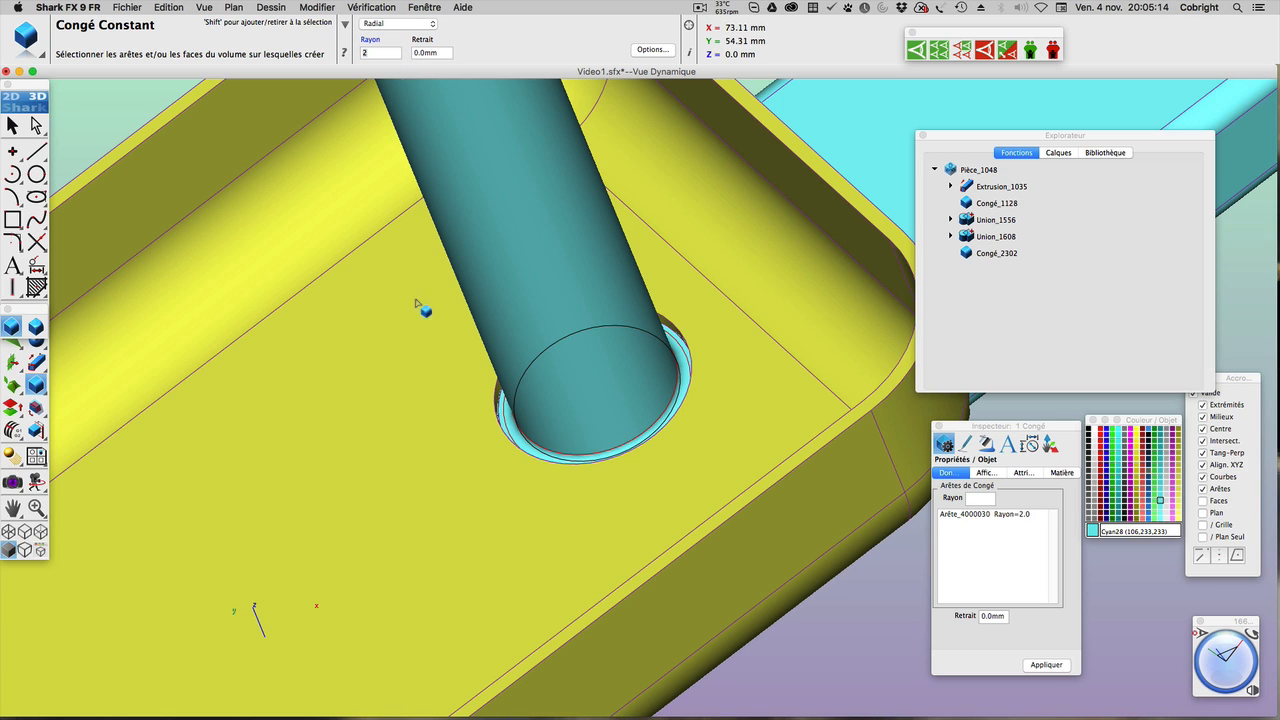
Set the diameter of the driving circle at the filleted pin to 20 mm
scroll(456, 388, down, 2)
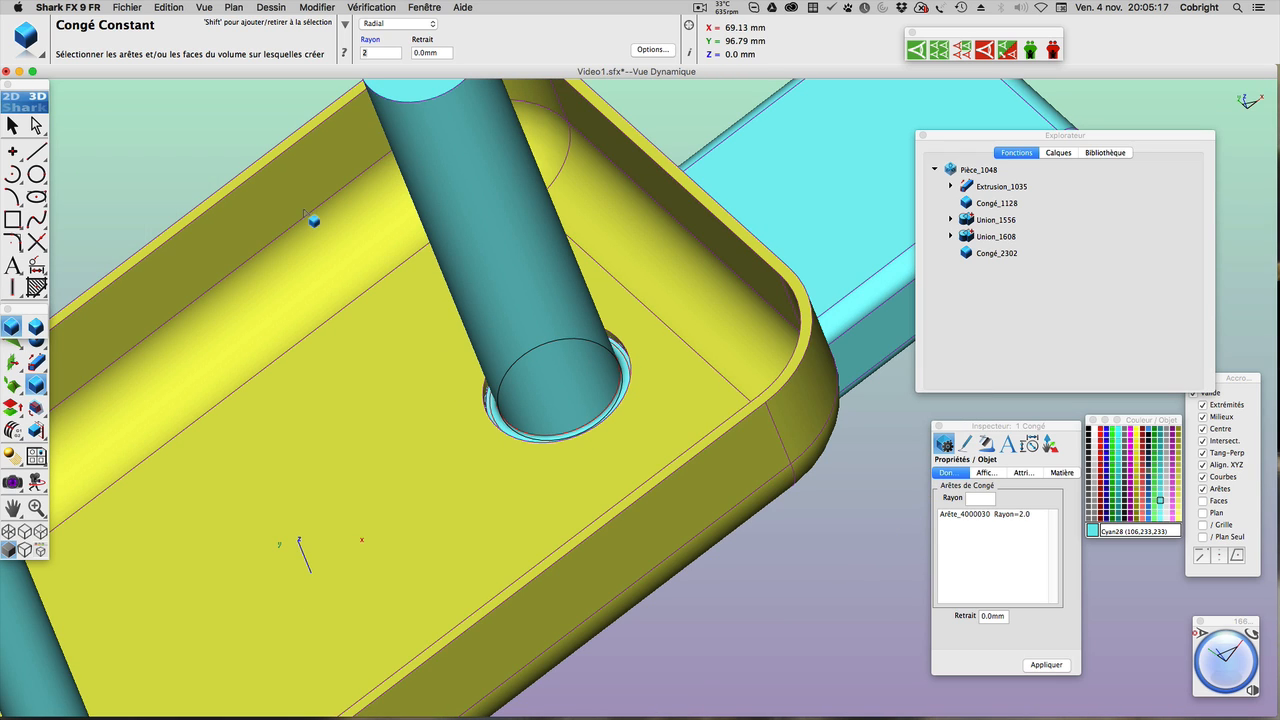
click(12, 125)
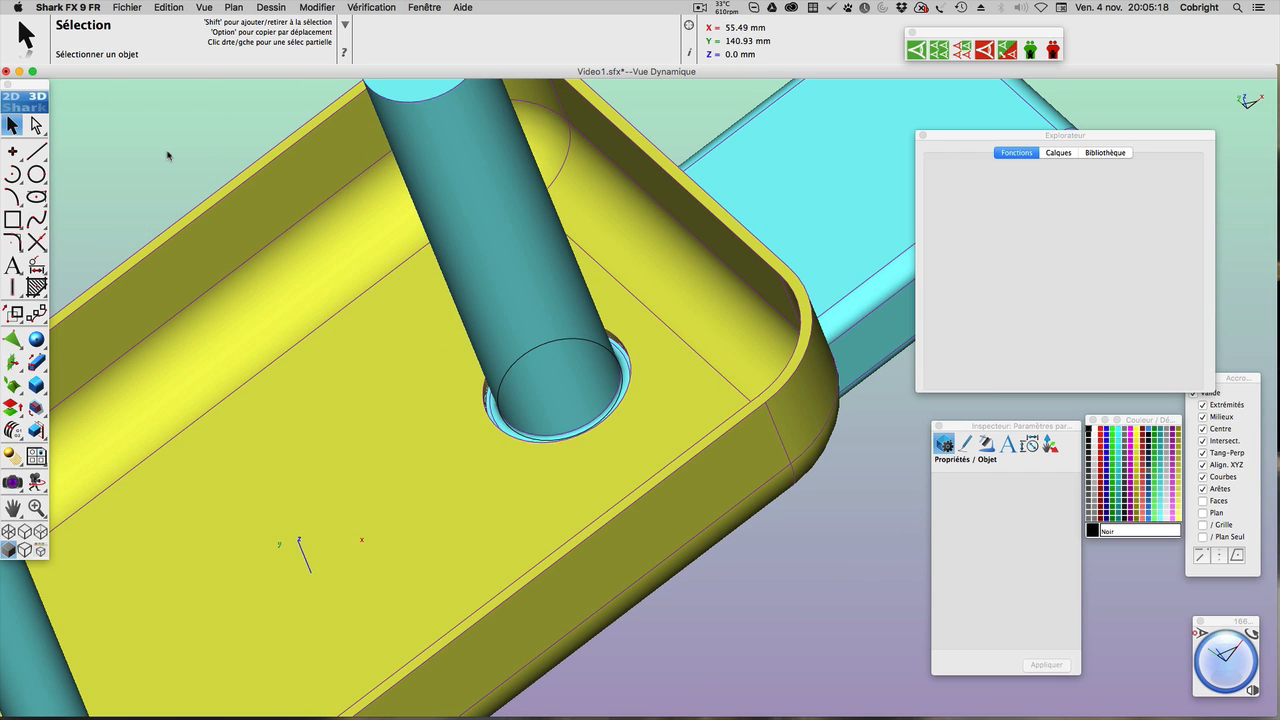
click(623, 383)
click(680, 392)
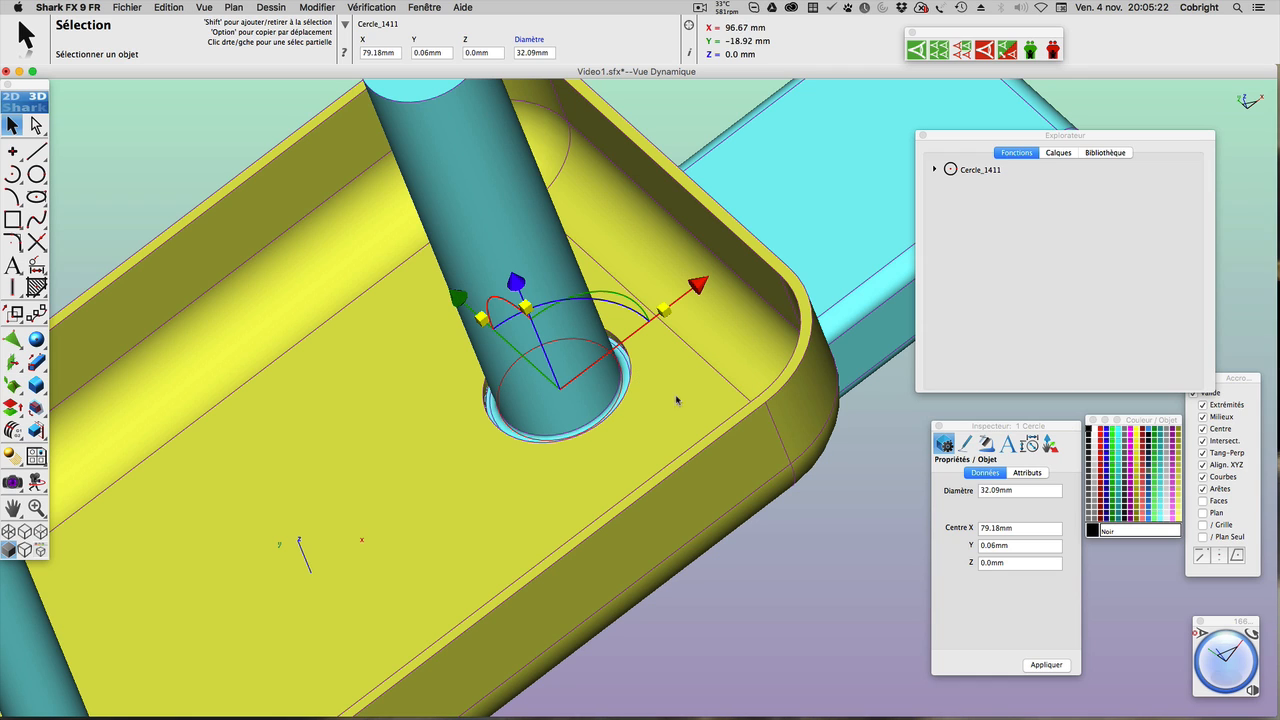
click(1026, 489)
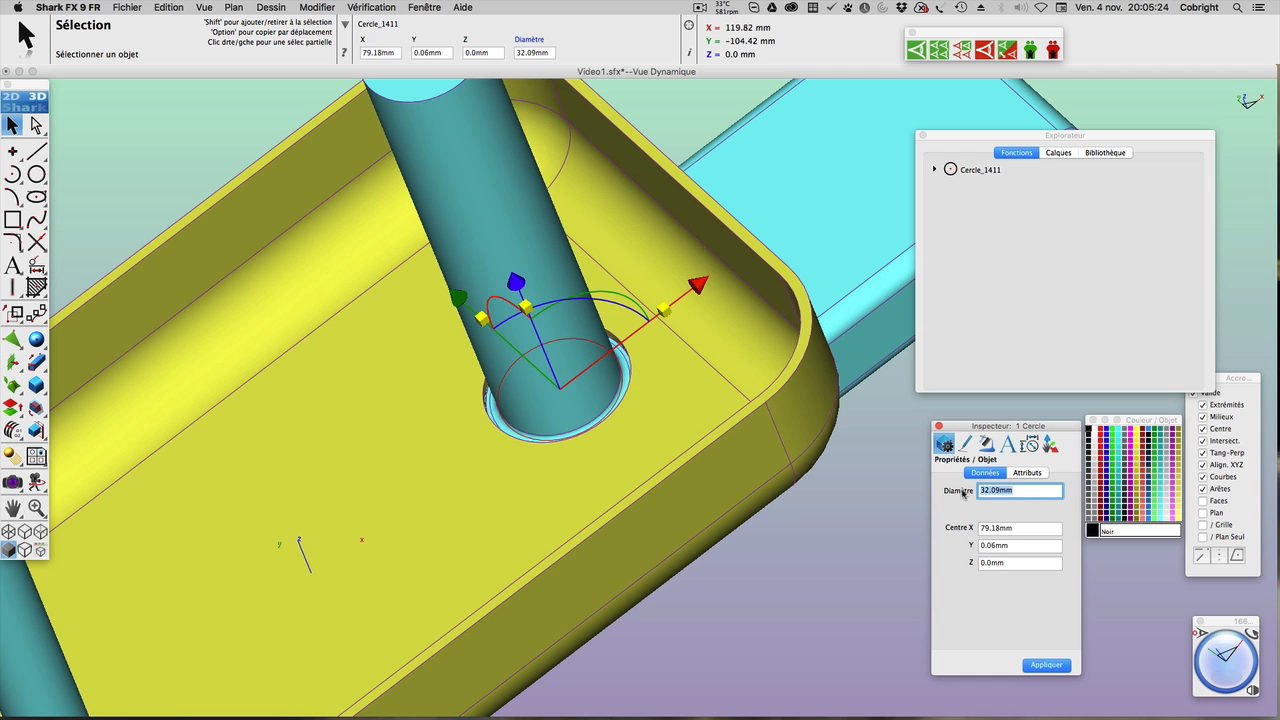
text(20)
key(Return)
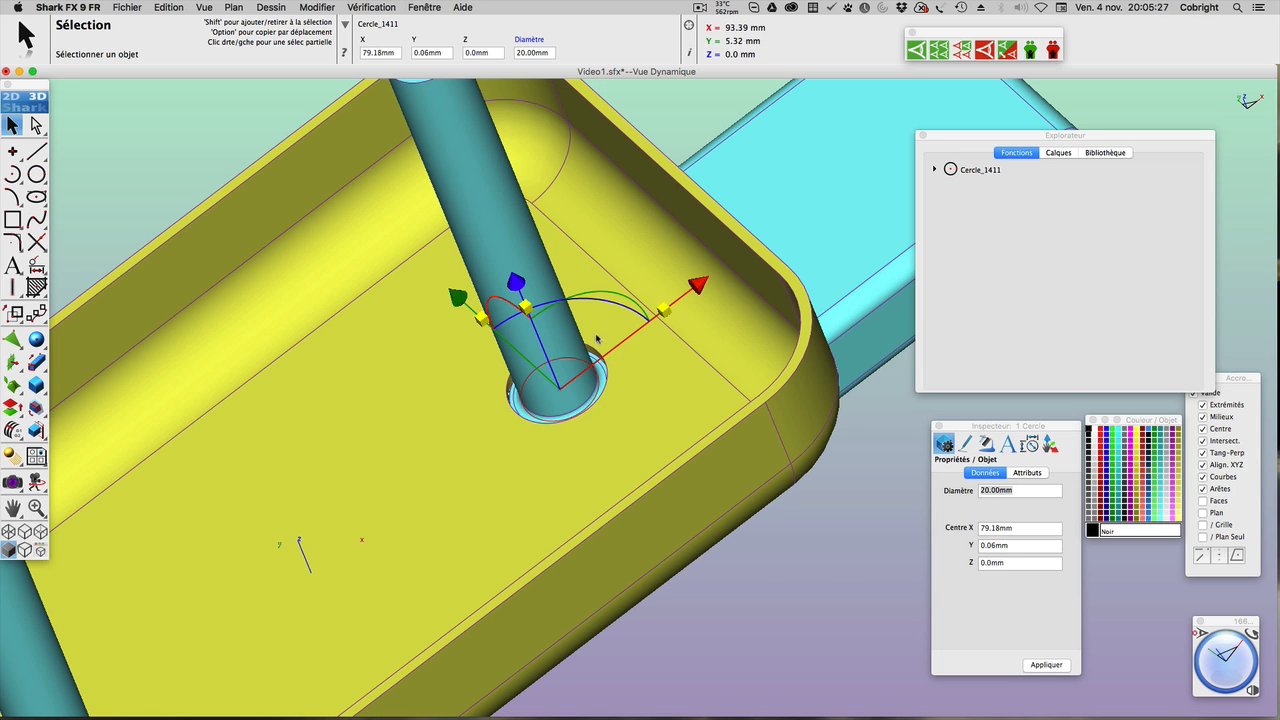
Move the driving circle of the filleted pin by -30 mm along the X axis
scroll(561, 440, down, 2)
scroll(561, 440, down, 2)
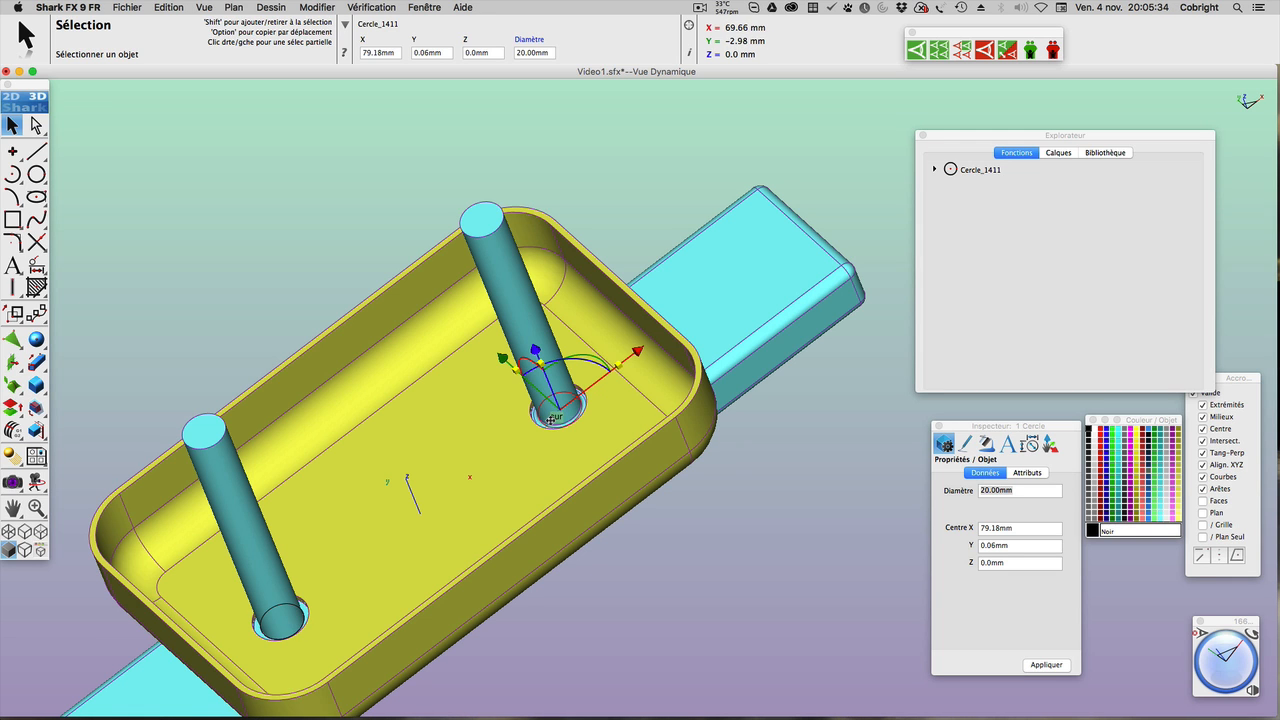
scroll(550, 420, down, 1)
scroll(550, 420, up, 3)
scroll(550, 425, down, 3)
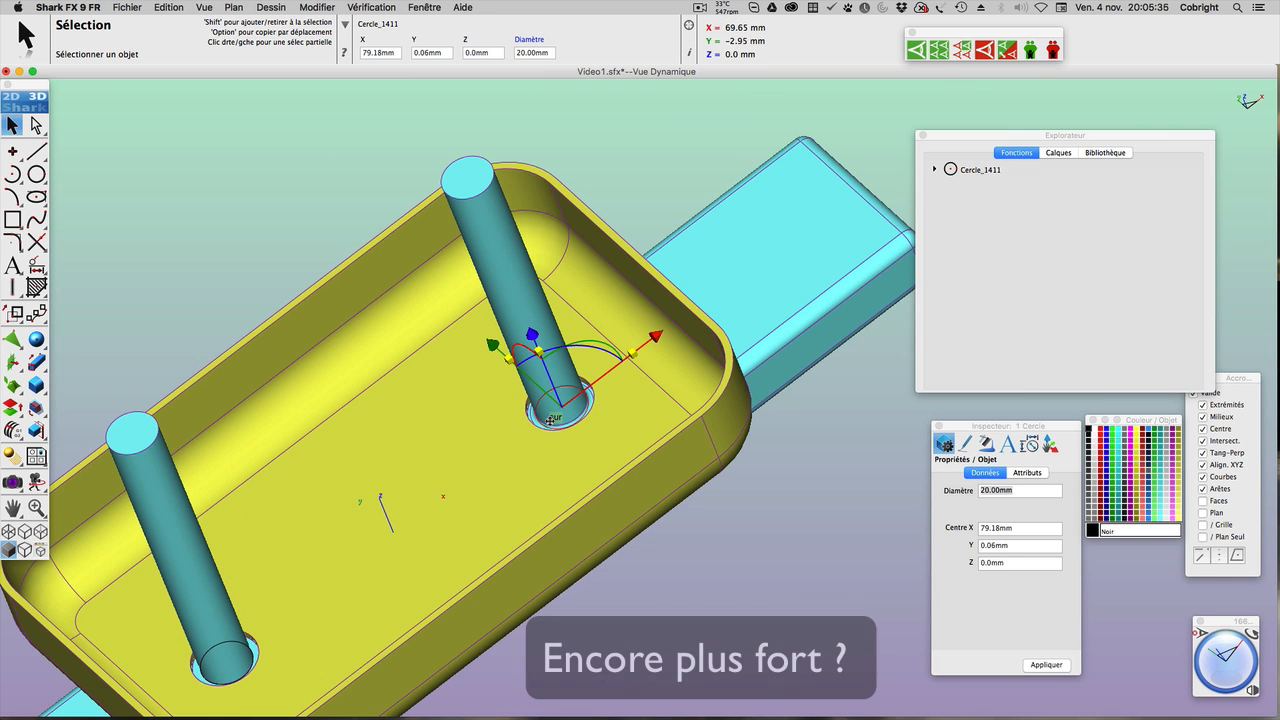
drag(655, 338, 580, 383)
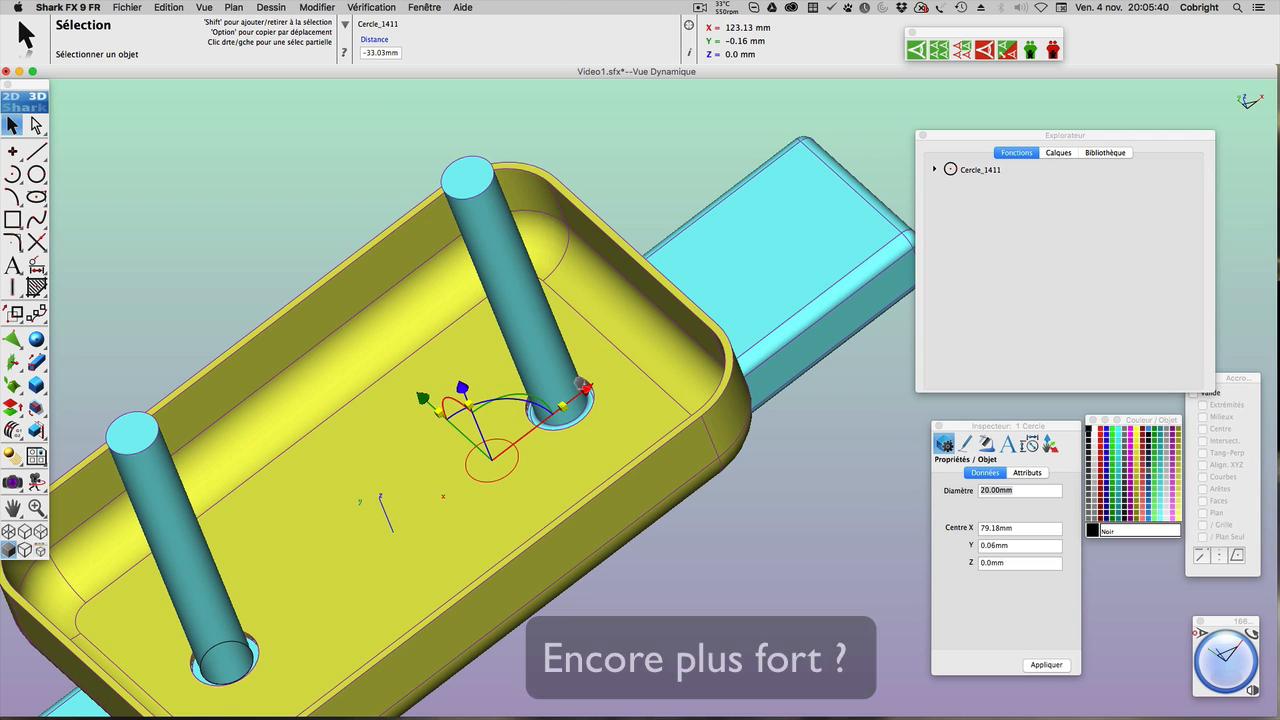
click(392, 54)
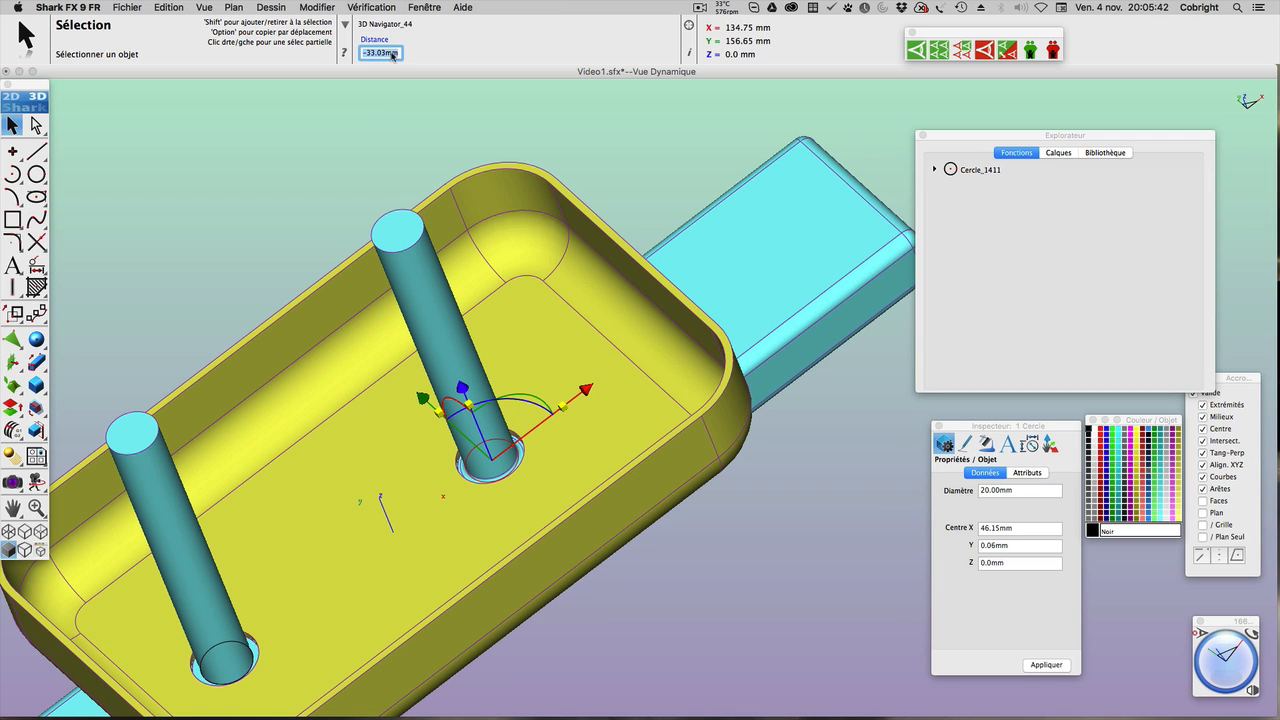
click(372, 53)
text(-30)
key(Return)
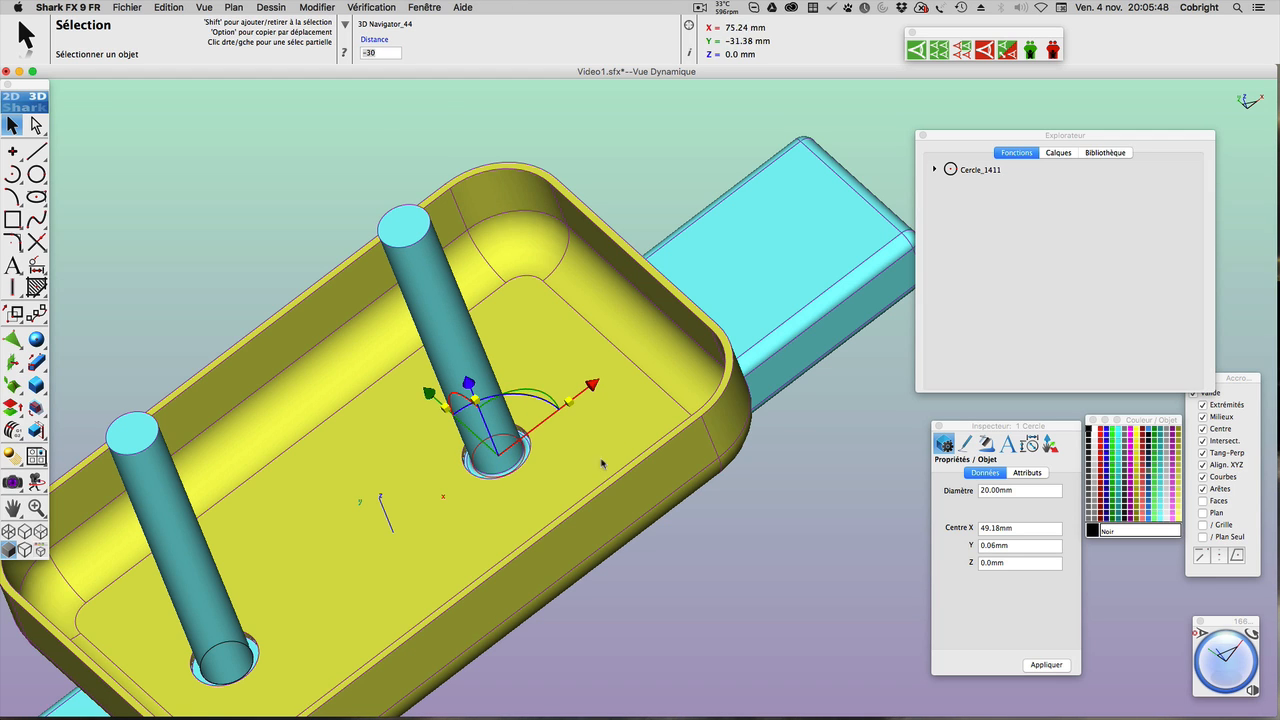
Move the driving circle centred at X -79.18 mm by 30 mm along the X axis
scroll(519, 458, up, 5)
scroll(518, 461, up, 2)
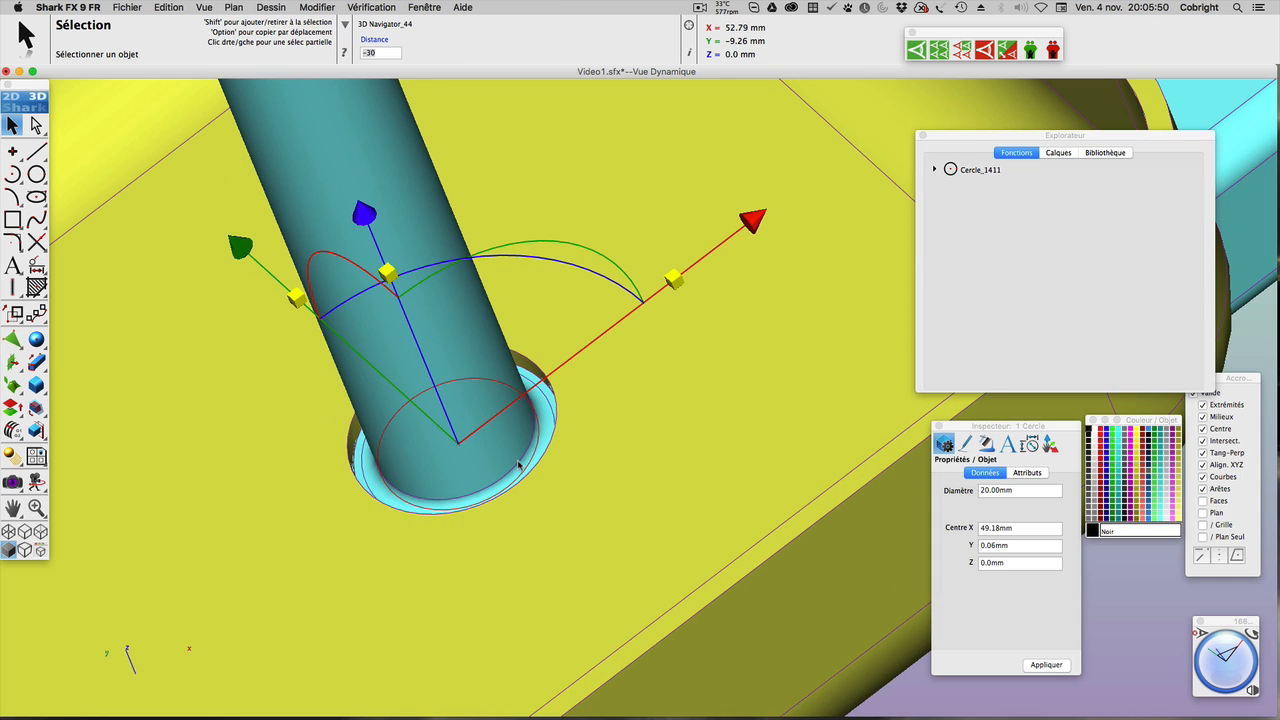
scroll(519, 461, down, 5)
scroll(376, 580, up, 2)
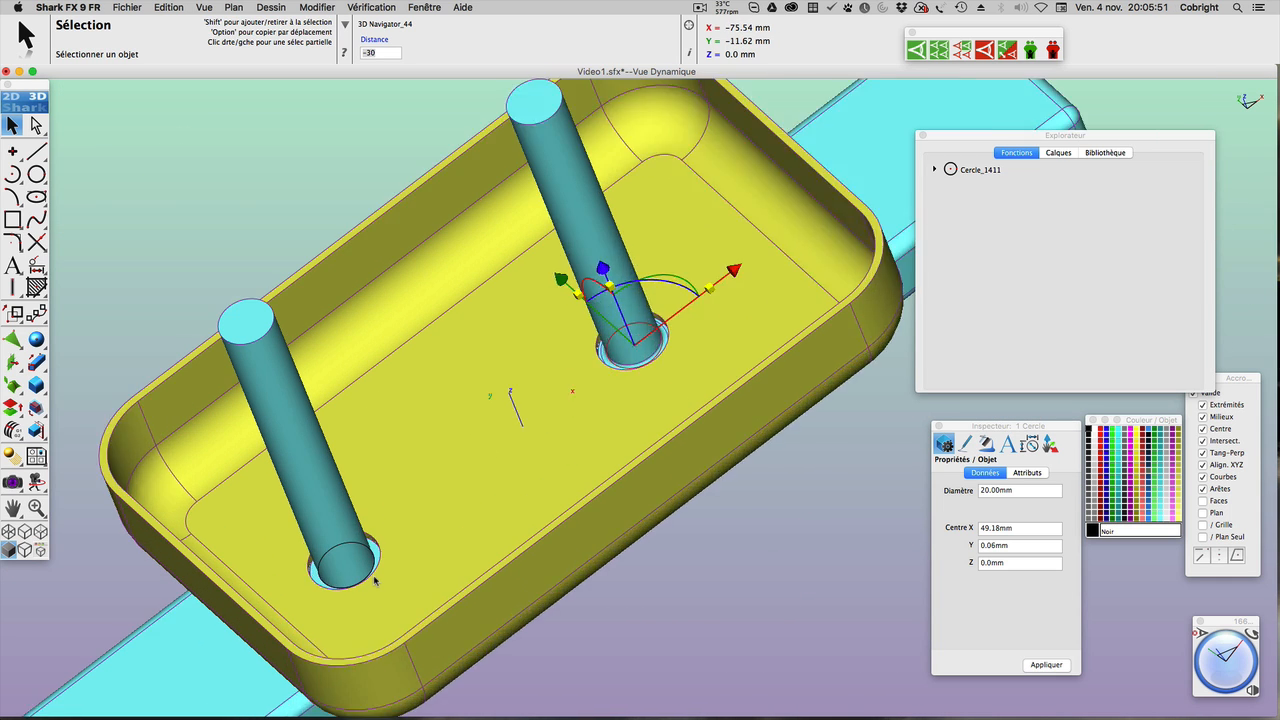
scroll(376, 580, up, 2)
click(337, 530)
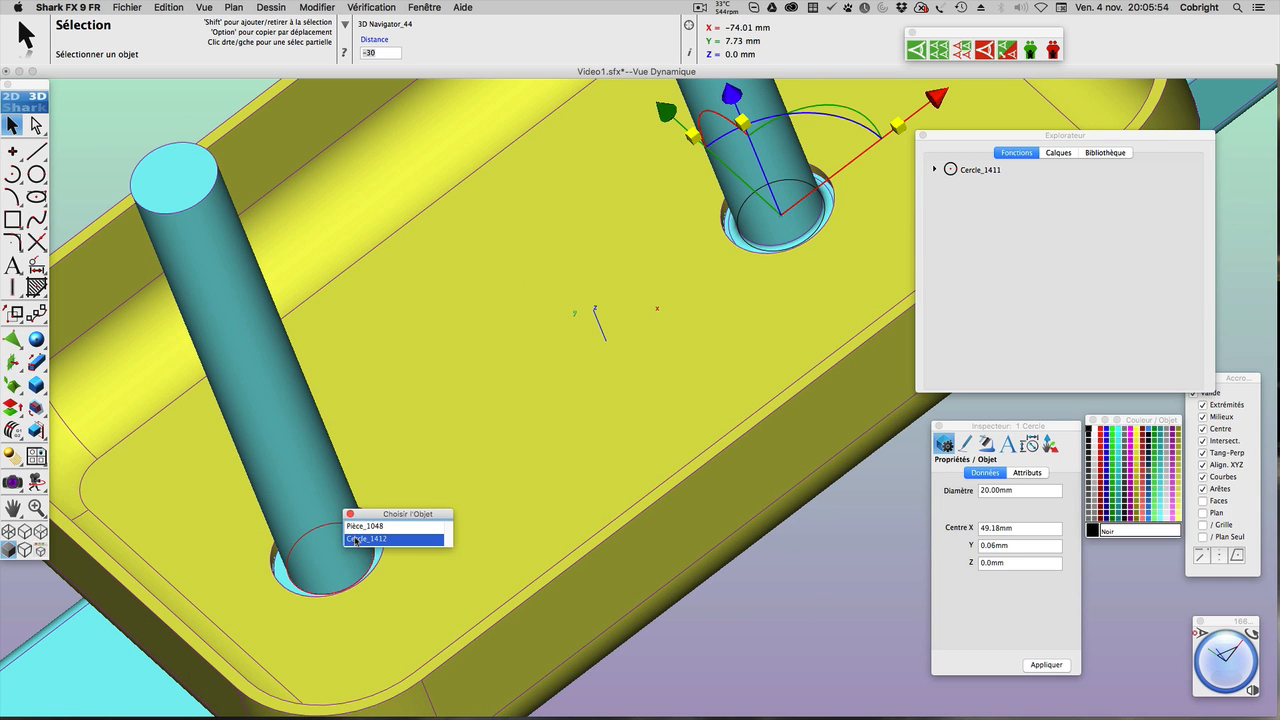
click(356, 539)
drag(469, 453, 577, 367)
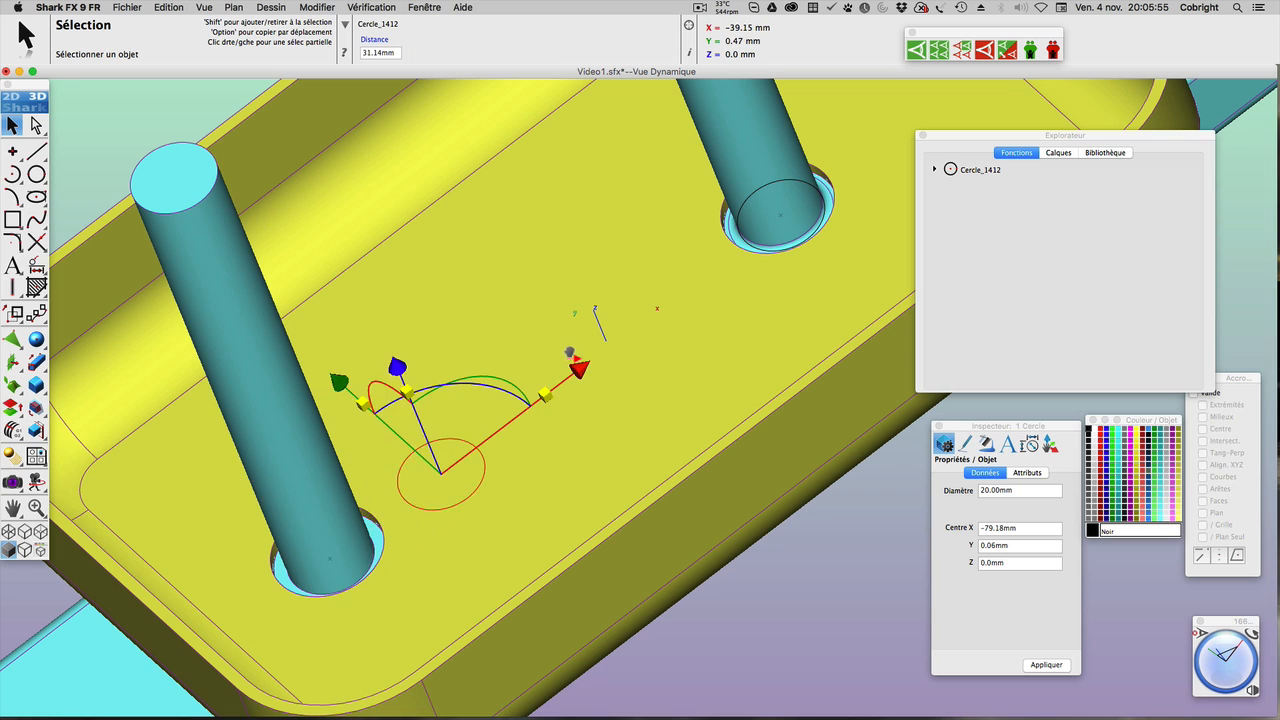
click(364, 53)
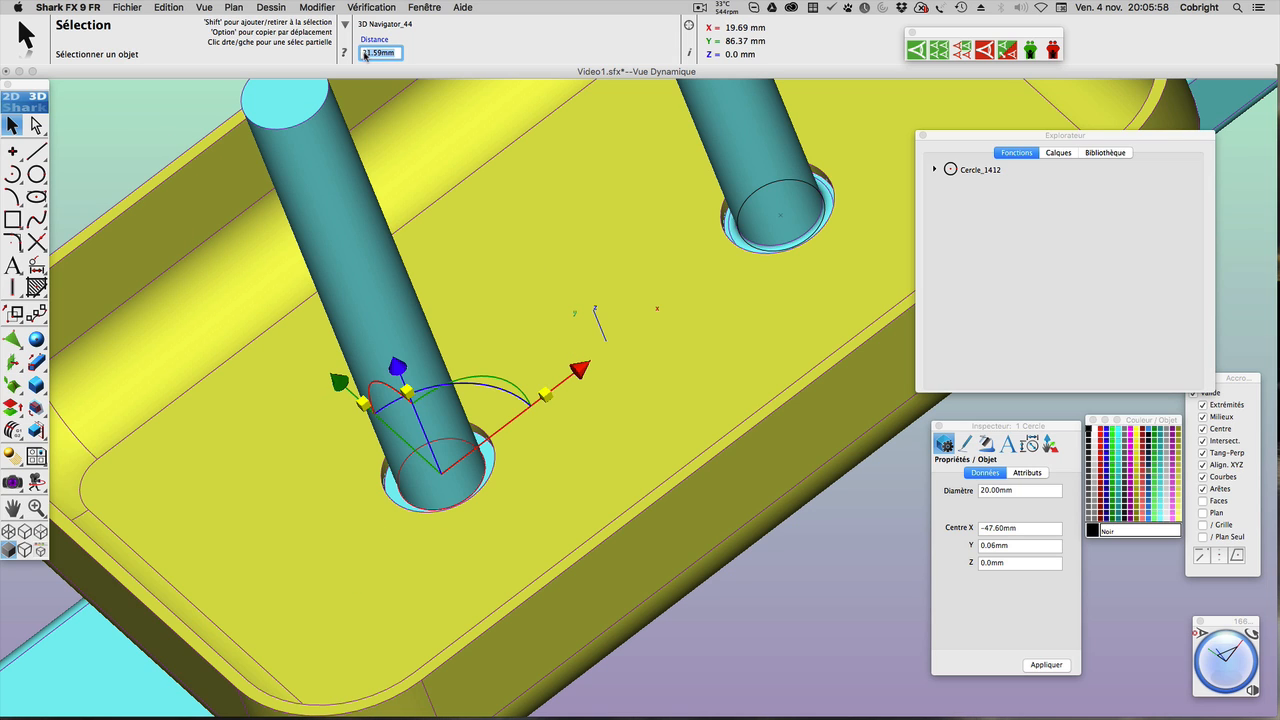
text(30)
key(Return)
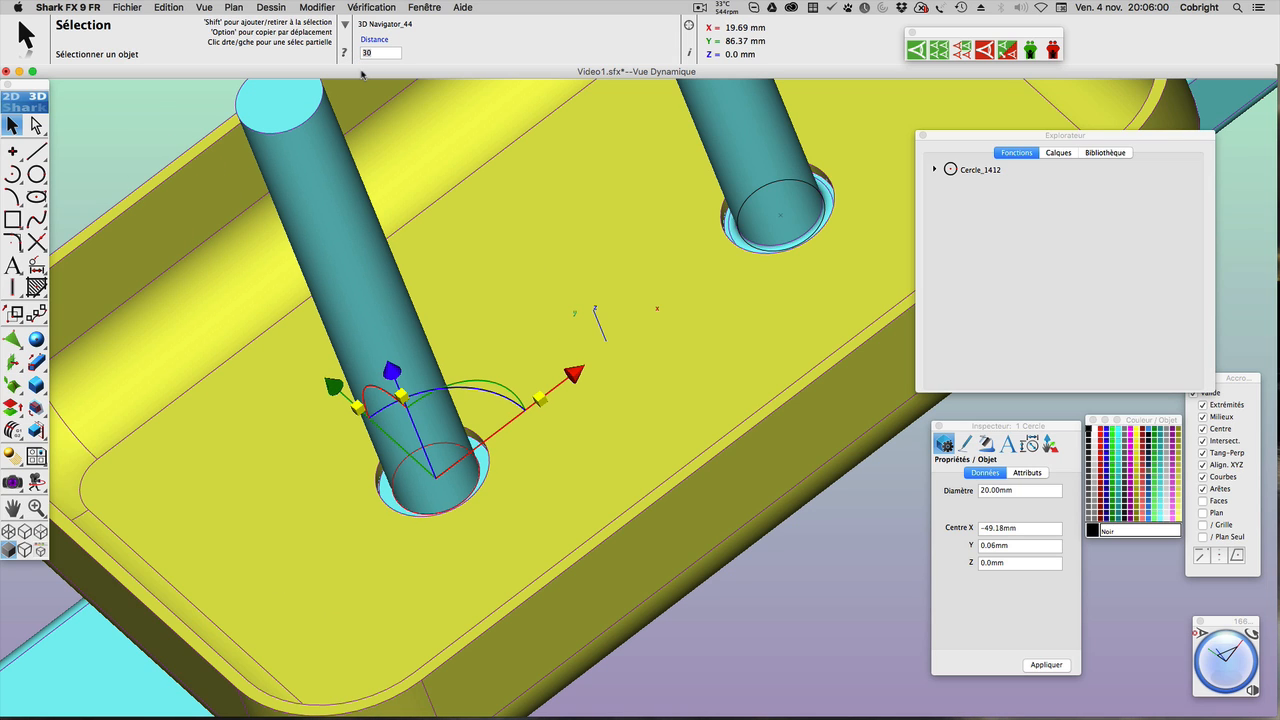
Show the hidden construction curves that drive the blue bar and the yellow tray
scroll(692, 494, up, 3)
scroll(692, 494, down, 5)
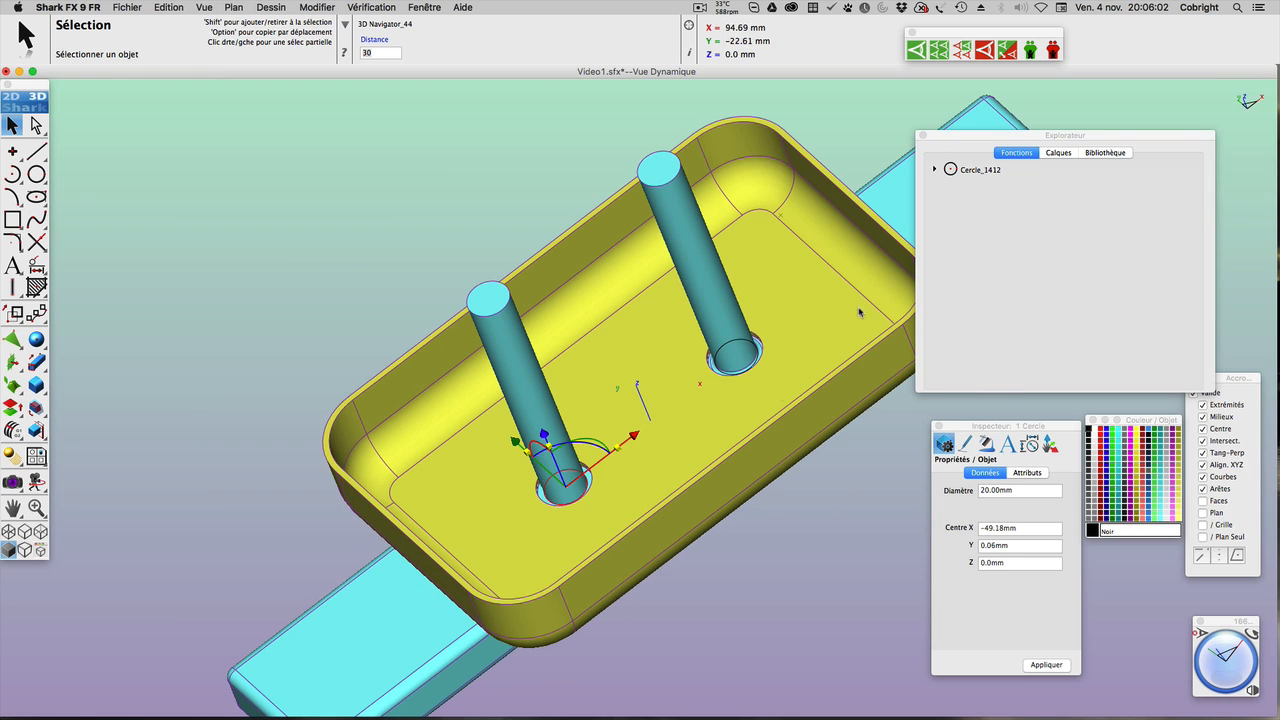
click(940, 50)
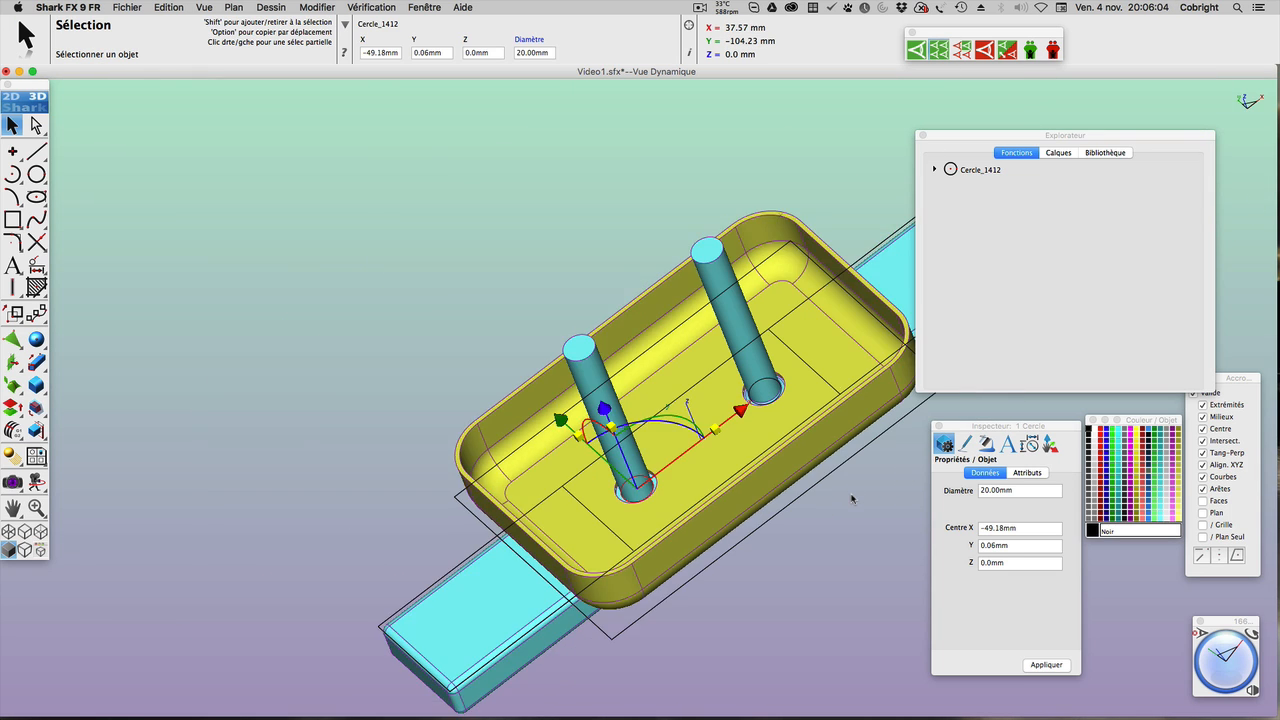
scroll(877, 514, up, 3)
scroll(876, 515, down, 2)
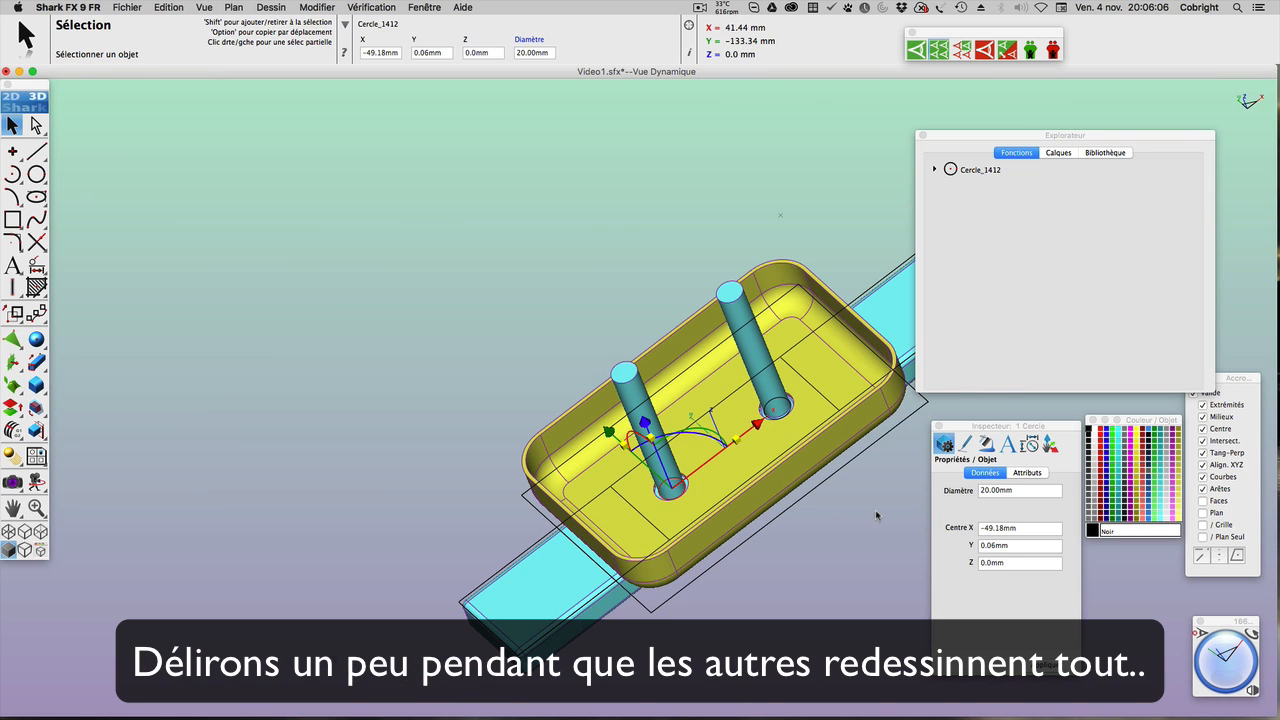
middle_drag(876, 512, 627, 478)
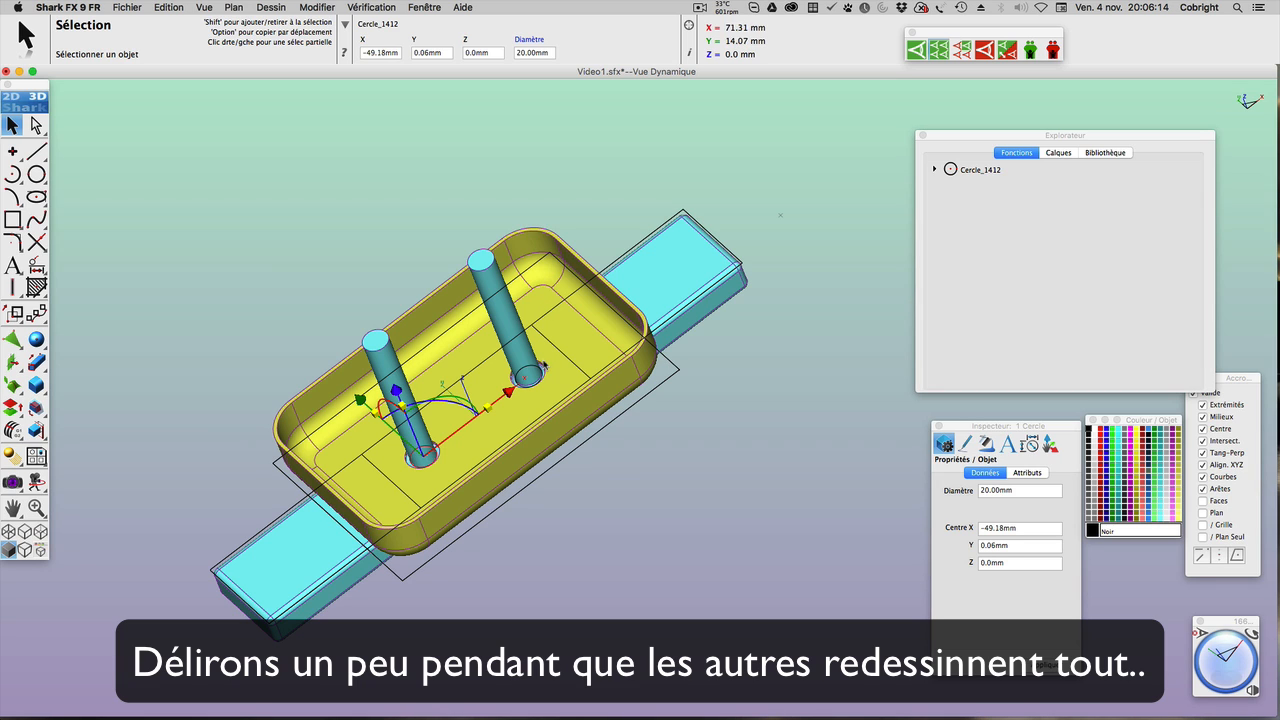
Convert the 258.36 mm line on the long front side of the tray's outline to a Bézier spline, erasing the original
right_click(606, 431)
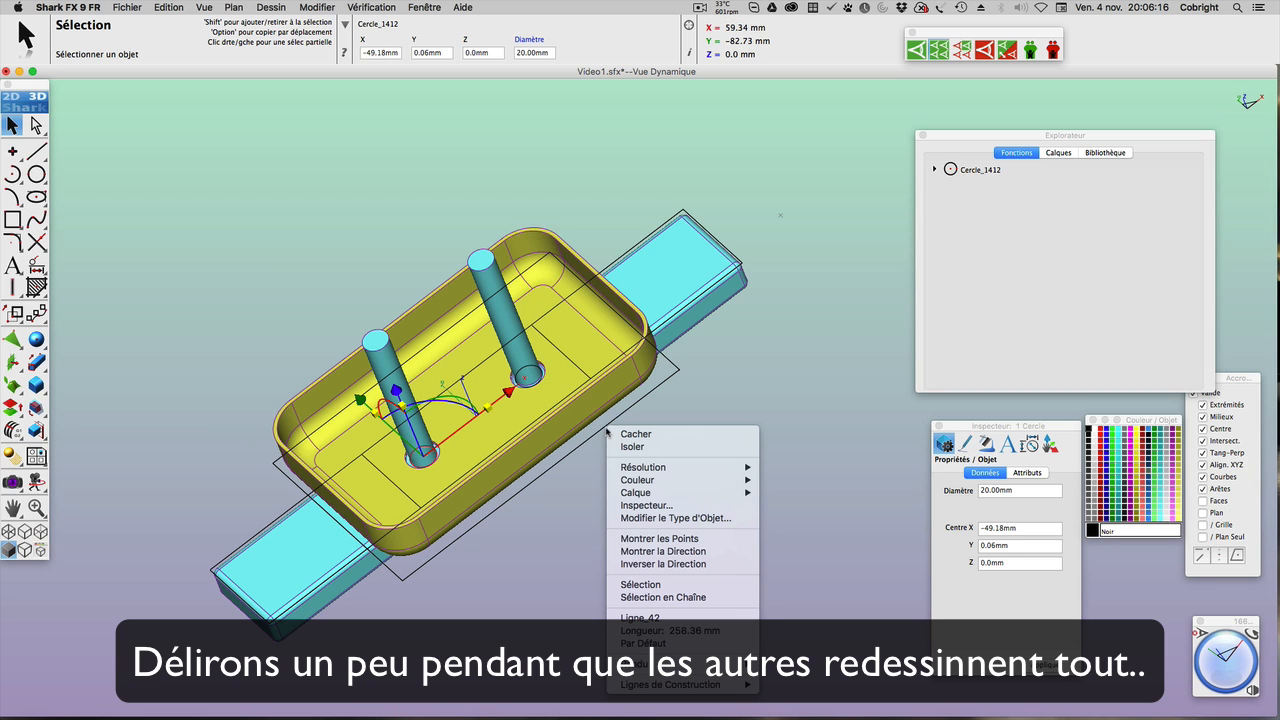
click(600, 434)
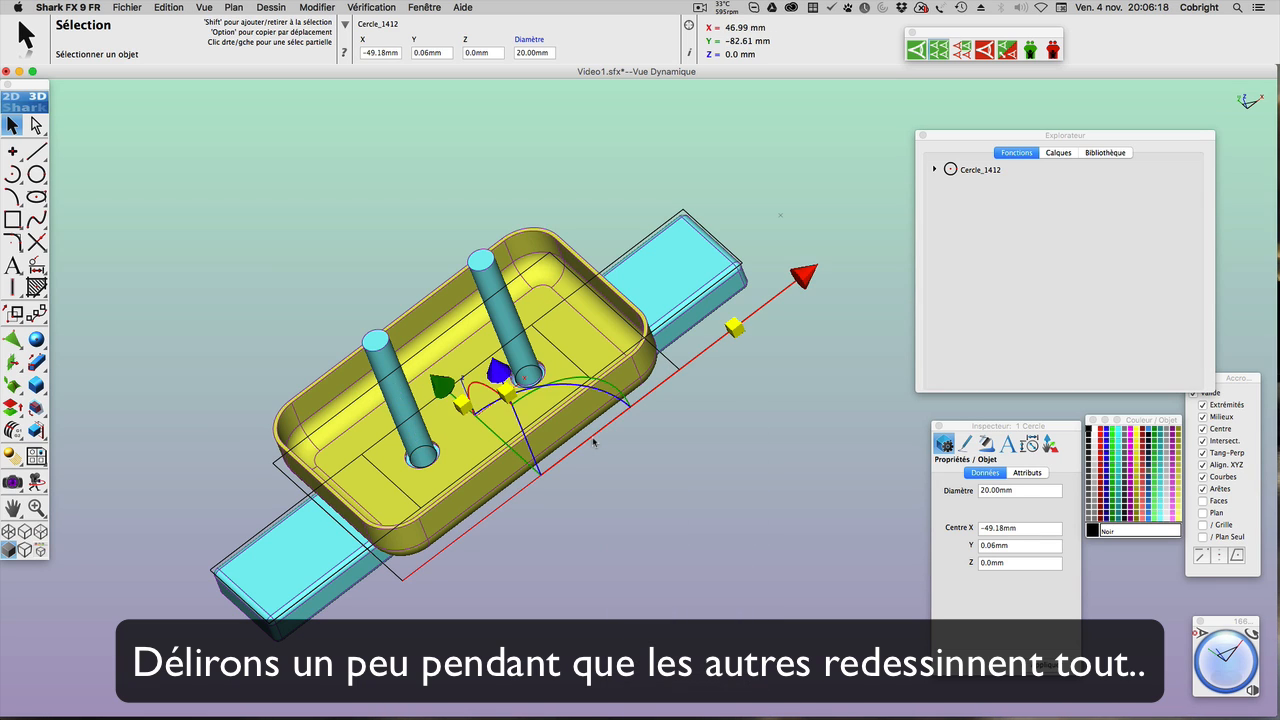
right_click(593, 437)
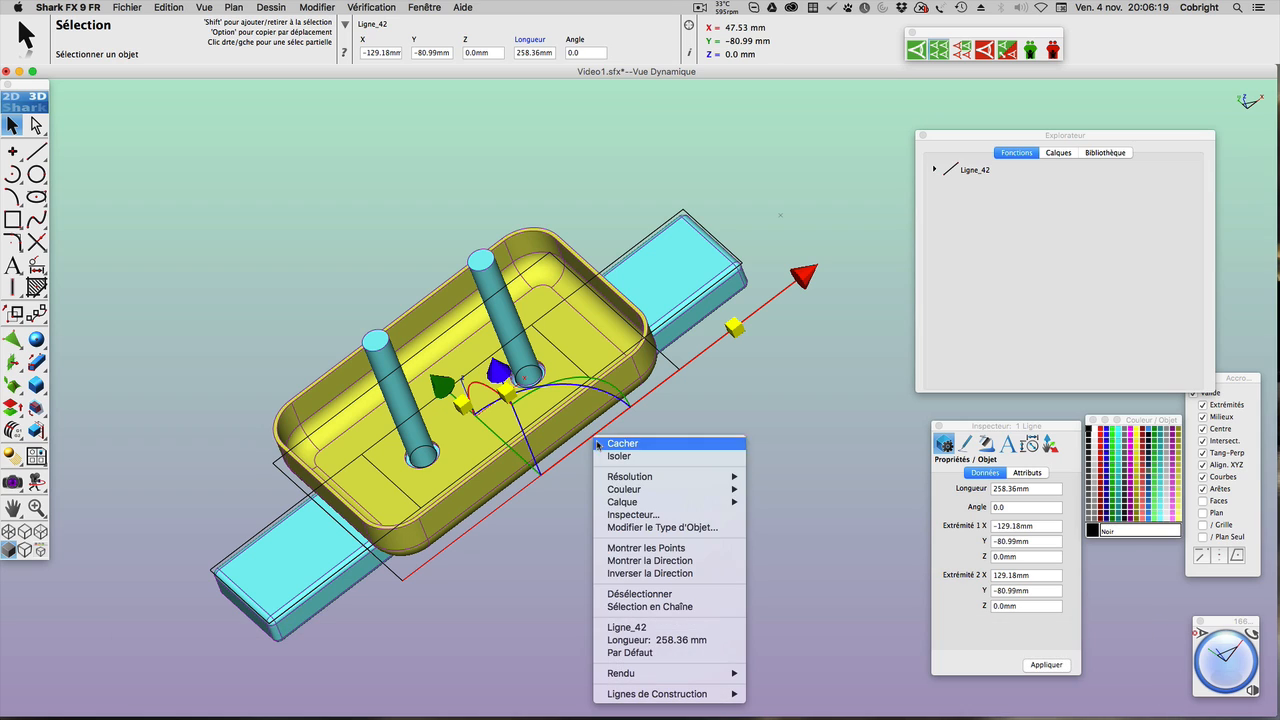
click(612, 527)
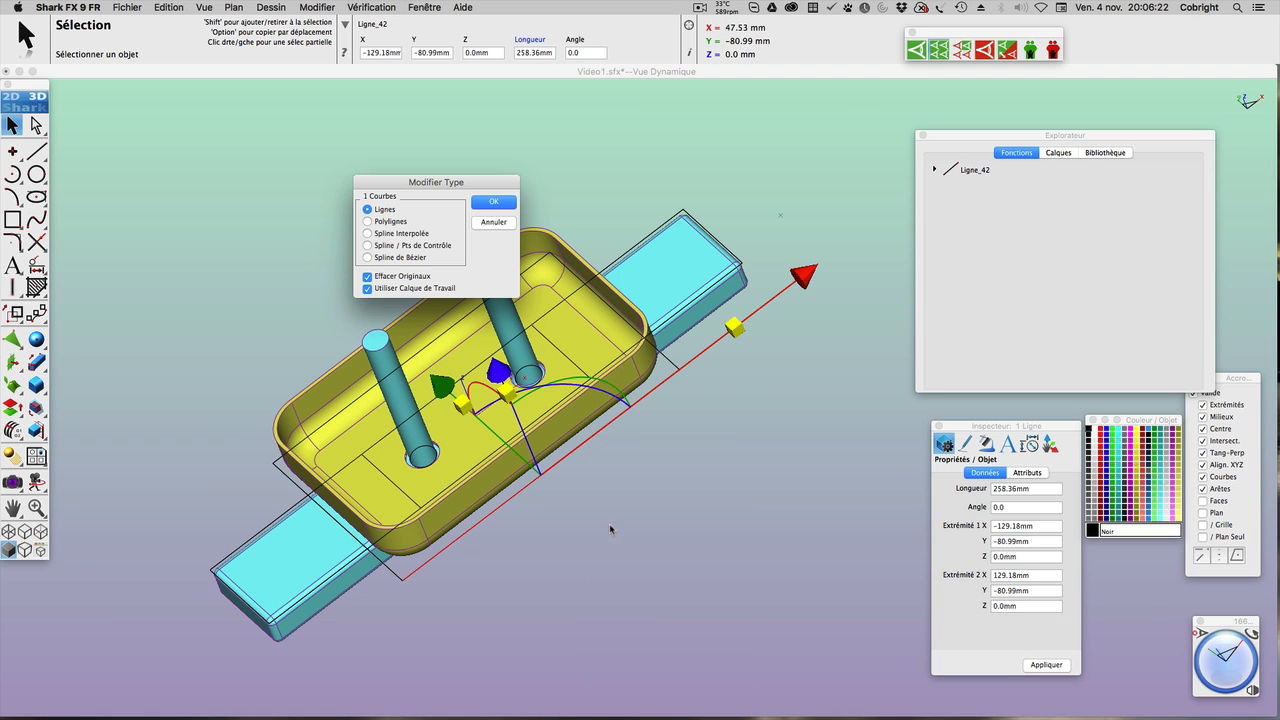
click(401, 258)
click(493, 201)
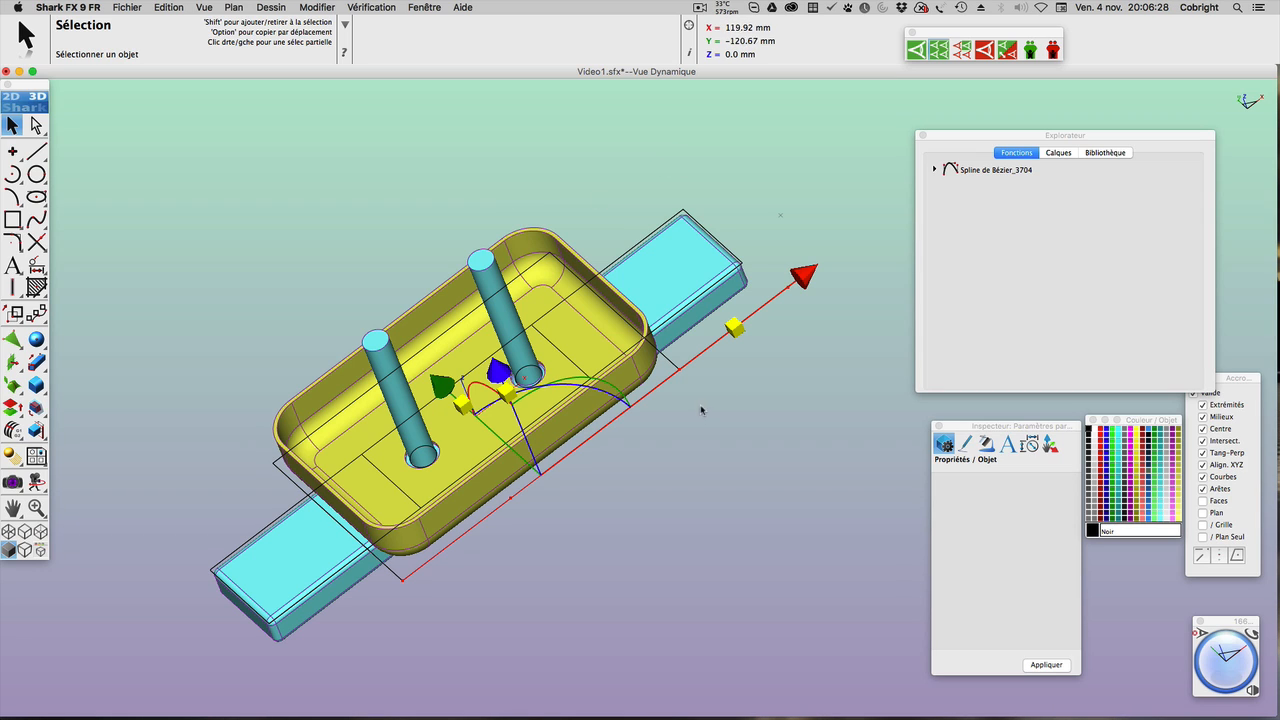
Show the Bézier spline's control points and move its two tangent handles along Y by about -98 mm and -11 mm
key(Delete)
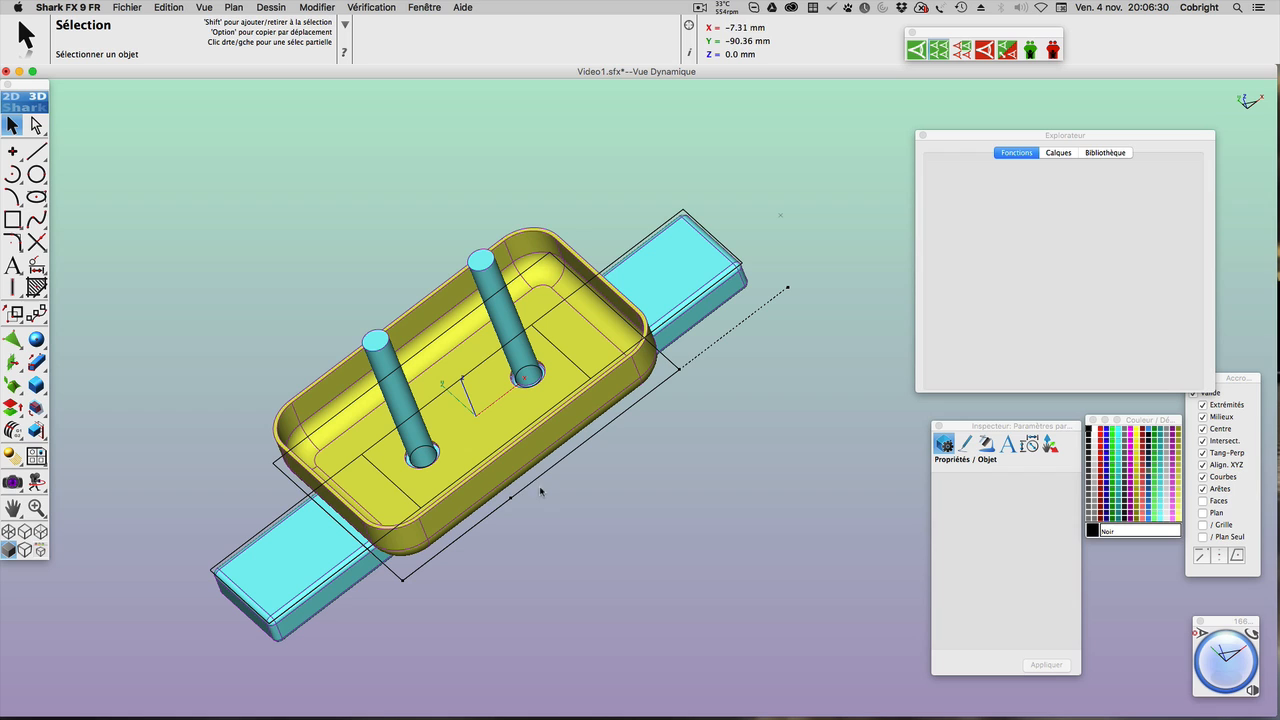
key(super+z)
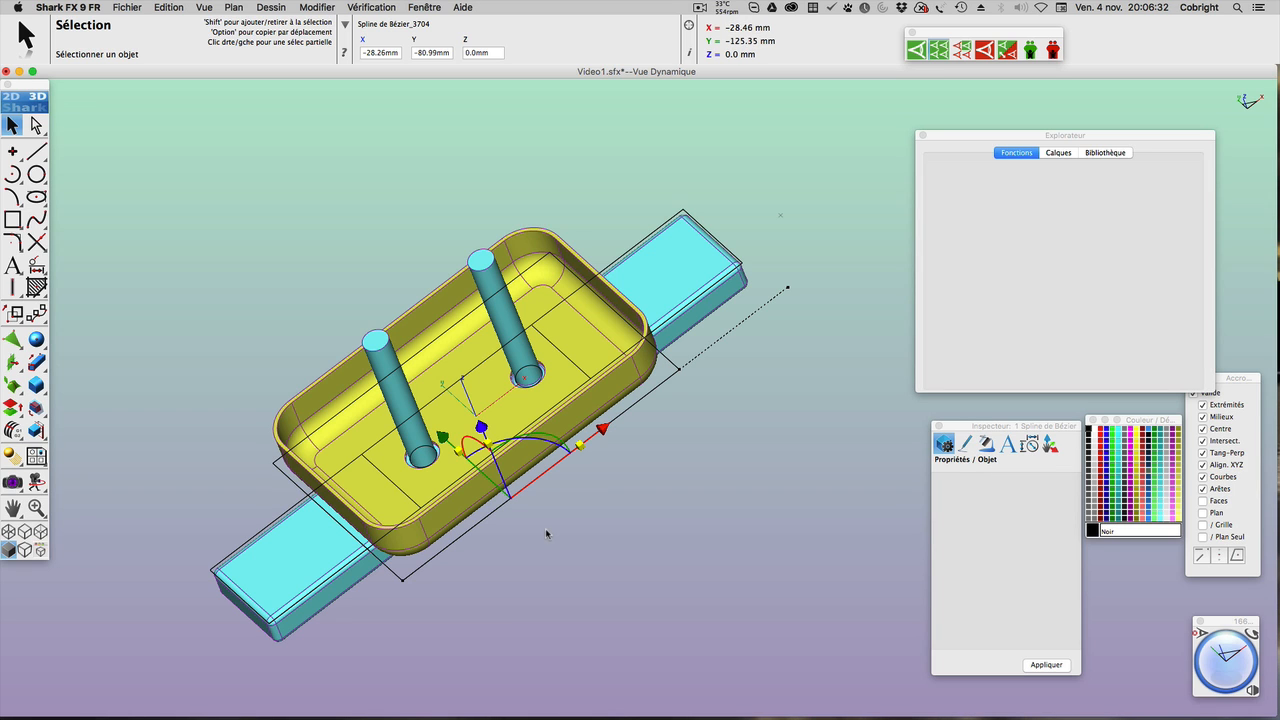
drag(441, 438, 522, 509)
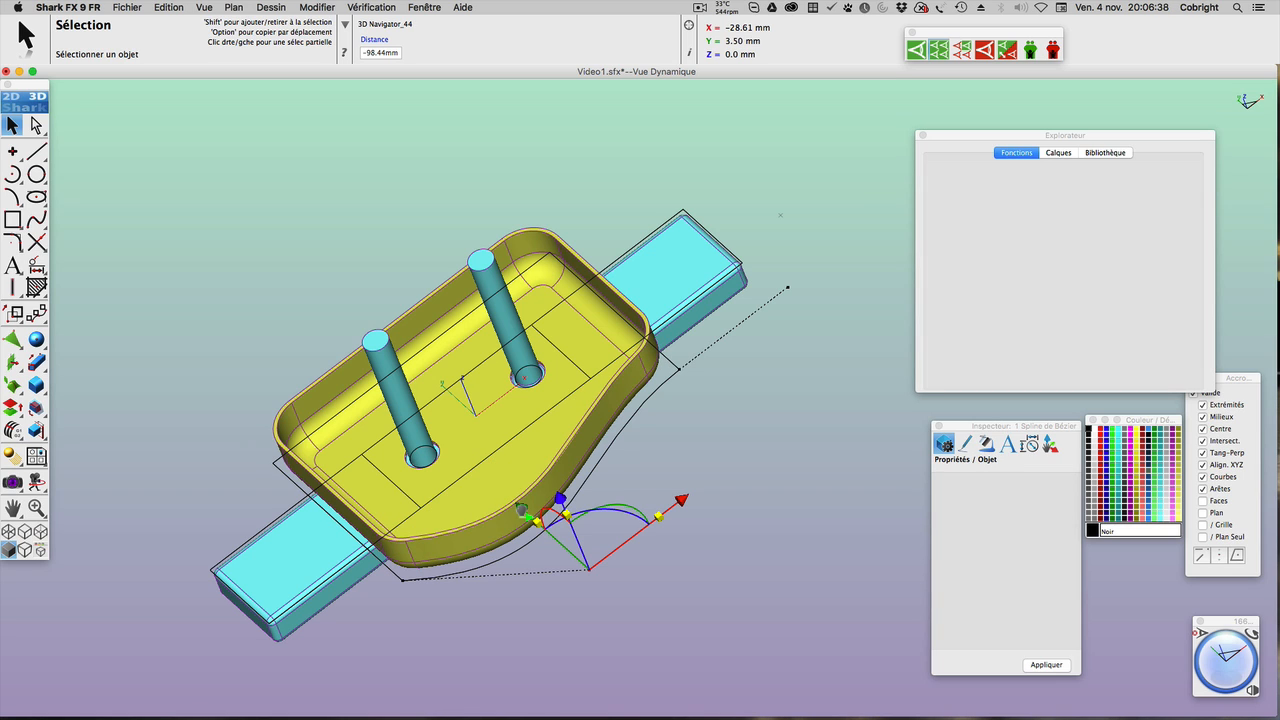
click(787, 287)
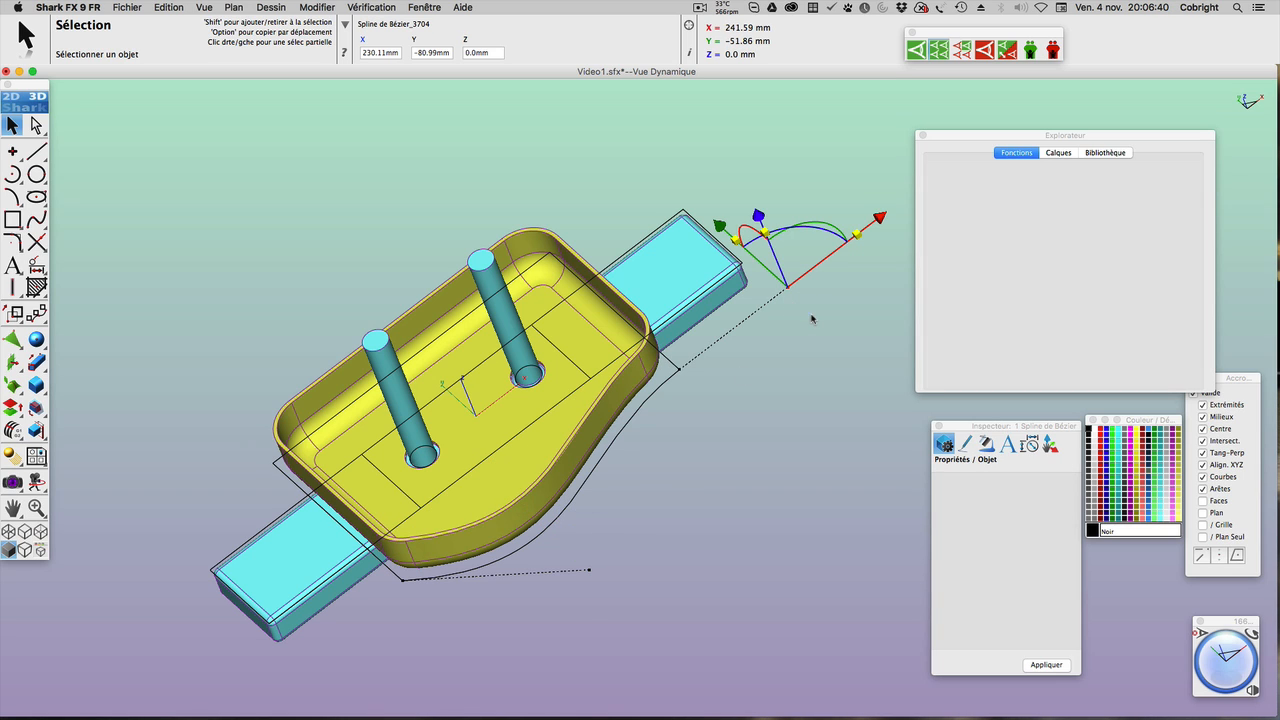
drag(719, 226, 728, 233)
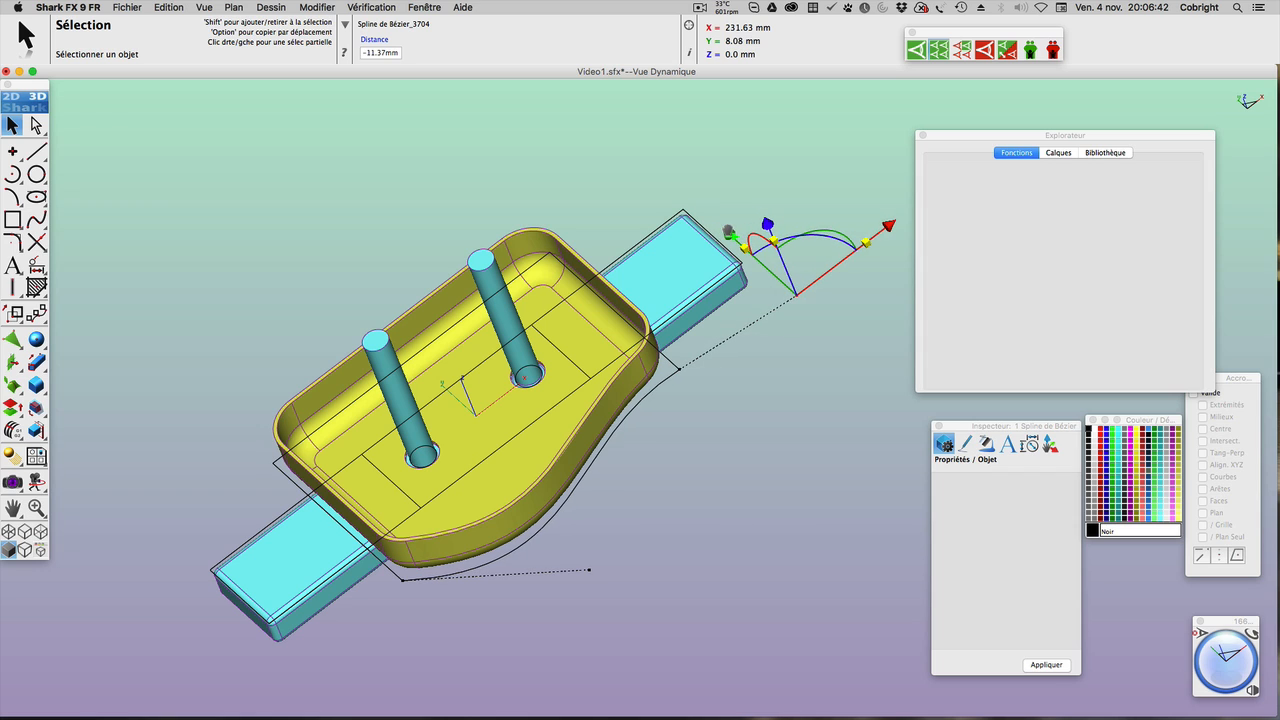
Move the two rear corners of the tray's outline along Y, the far one by about 52 mm and the near one by about -20 mm
click(540, 241)
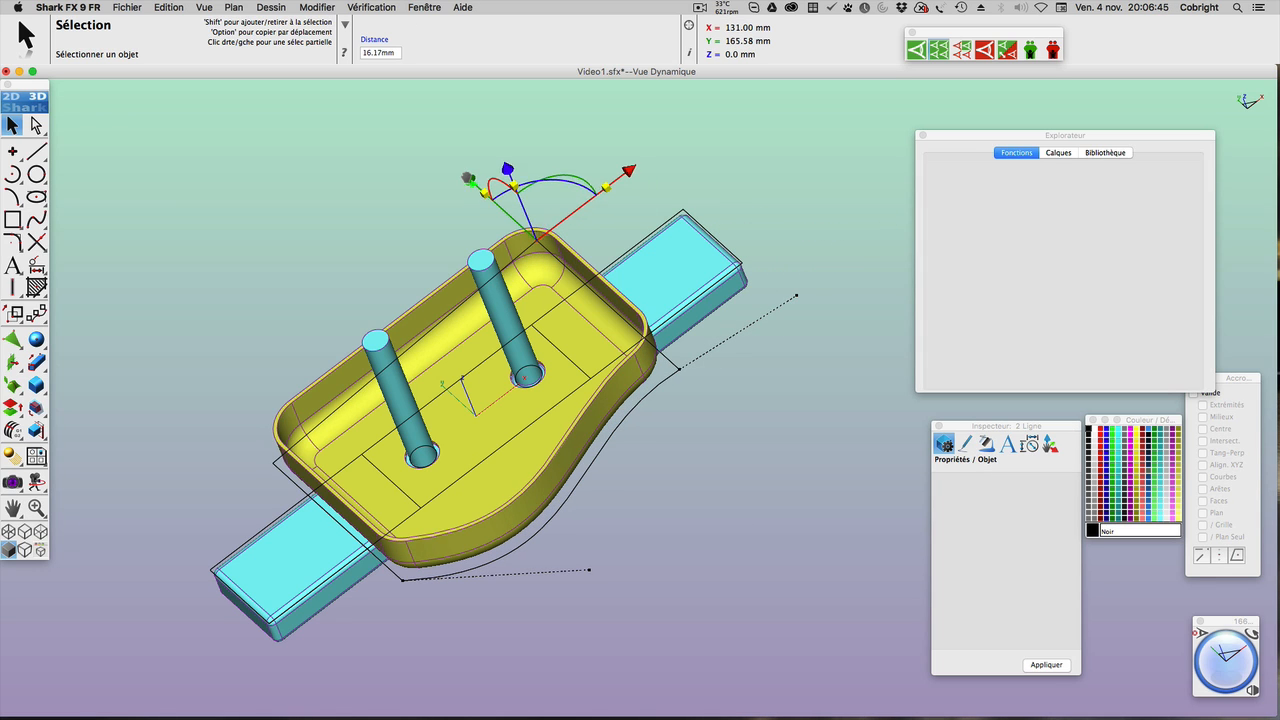
drag(467, 178, 437, 156)
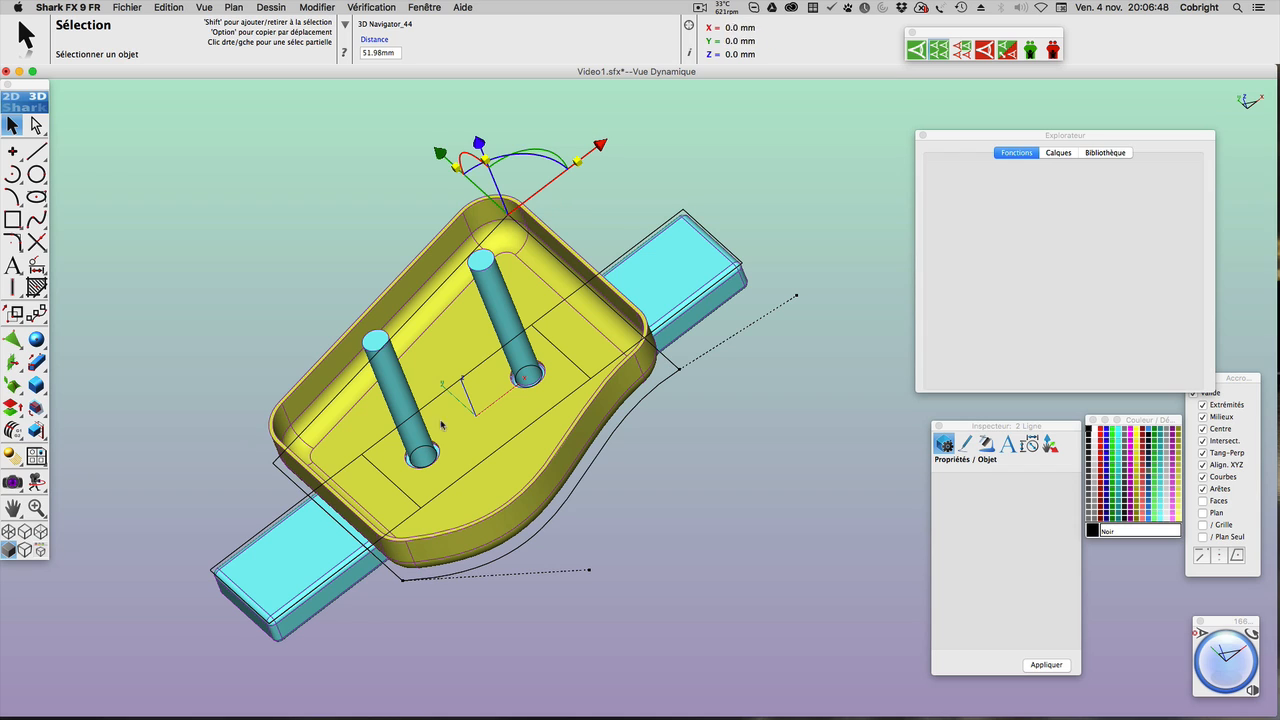
drag(249, 445, 281, 486)
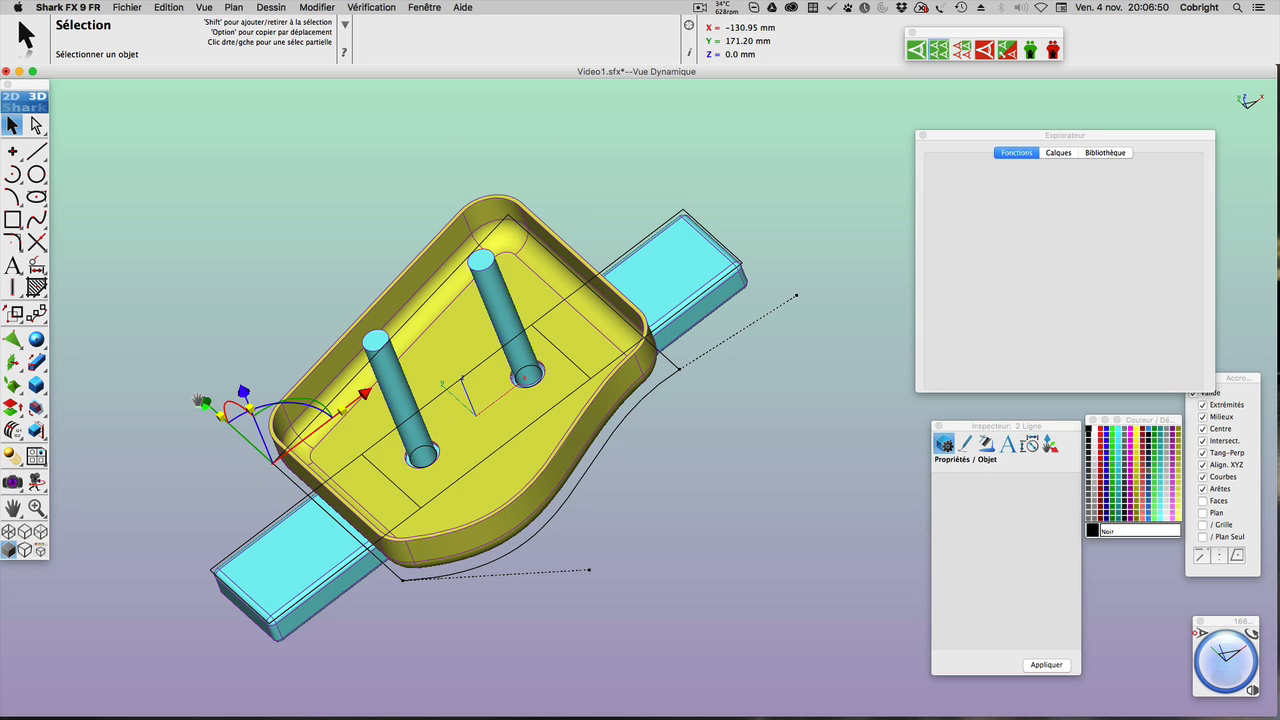
drag(204, 402, 220, 416)
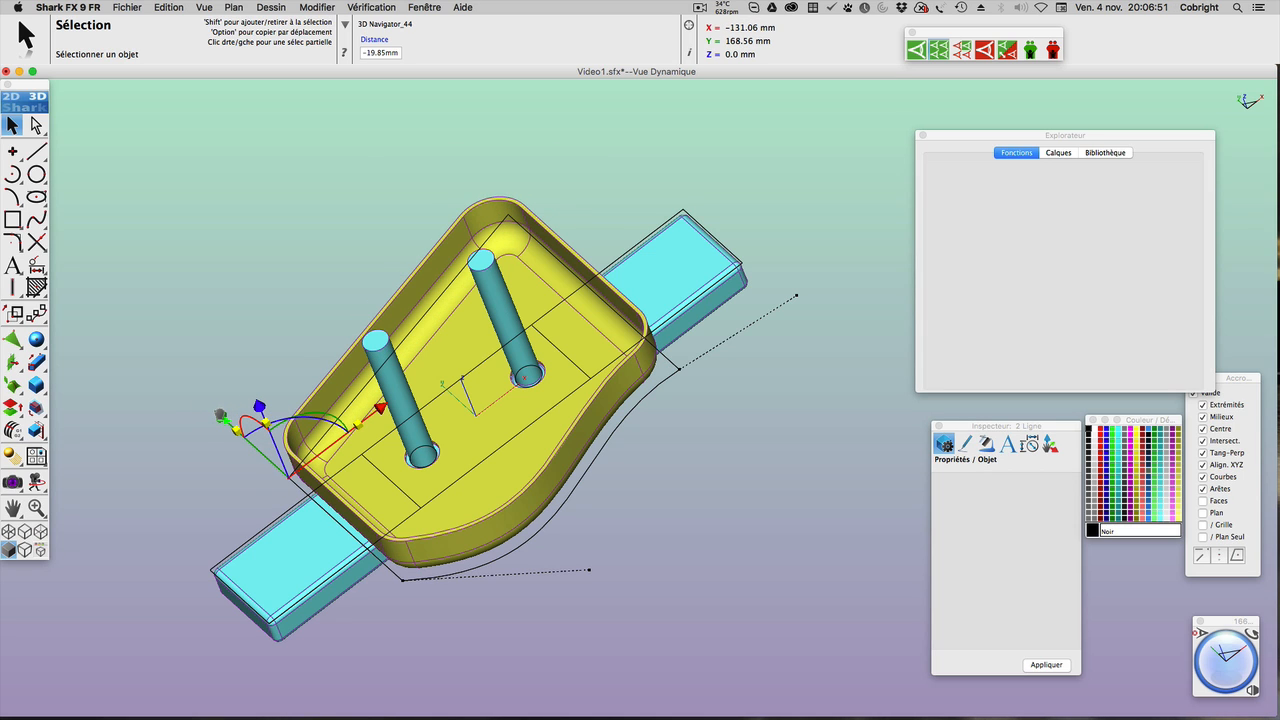
drag(1219, 674, 1233, 664)
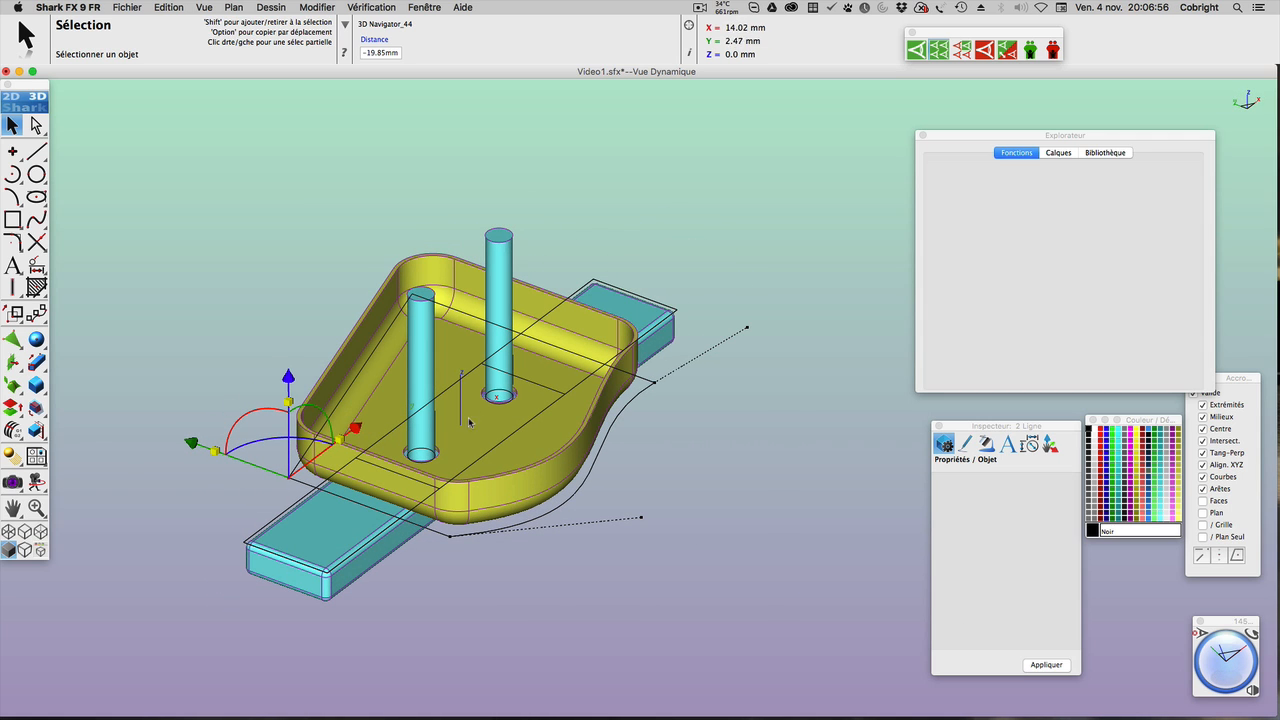
scroll(462, 442, up, 5)
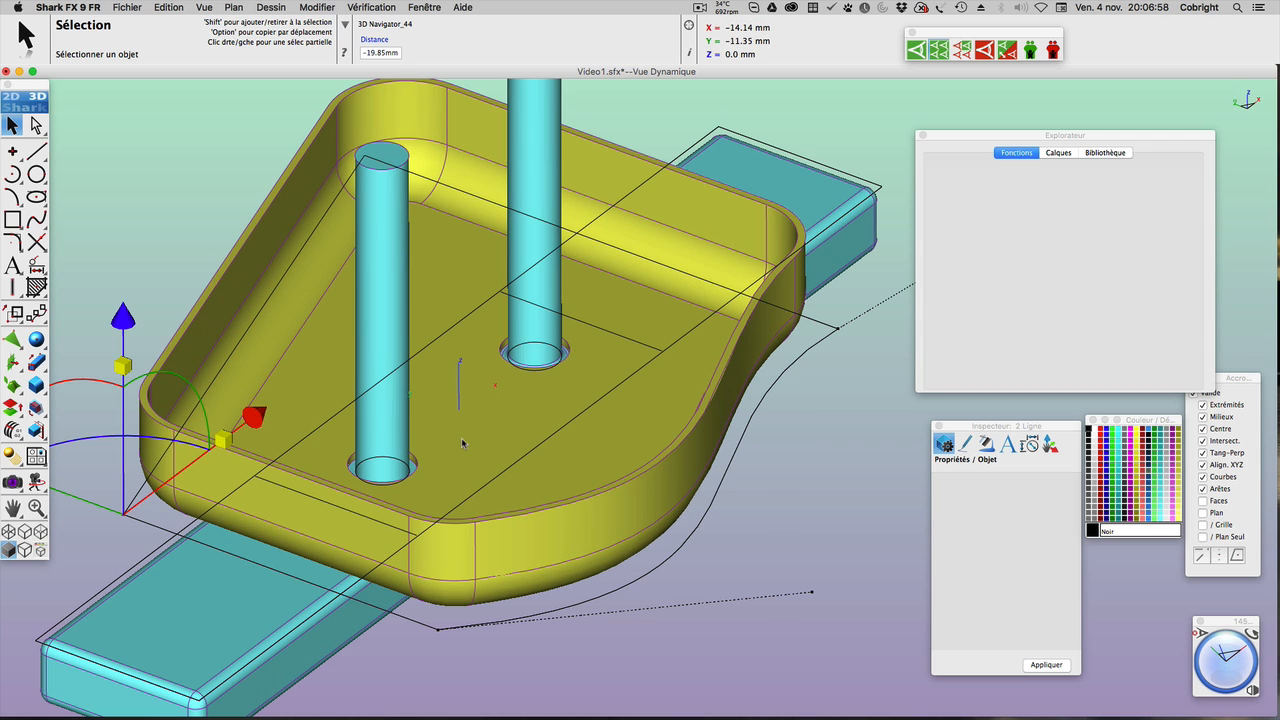